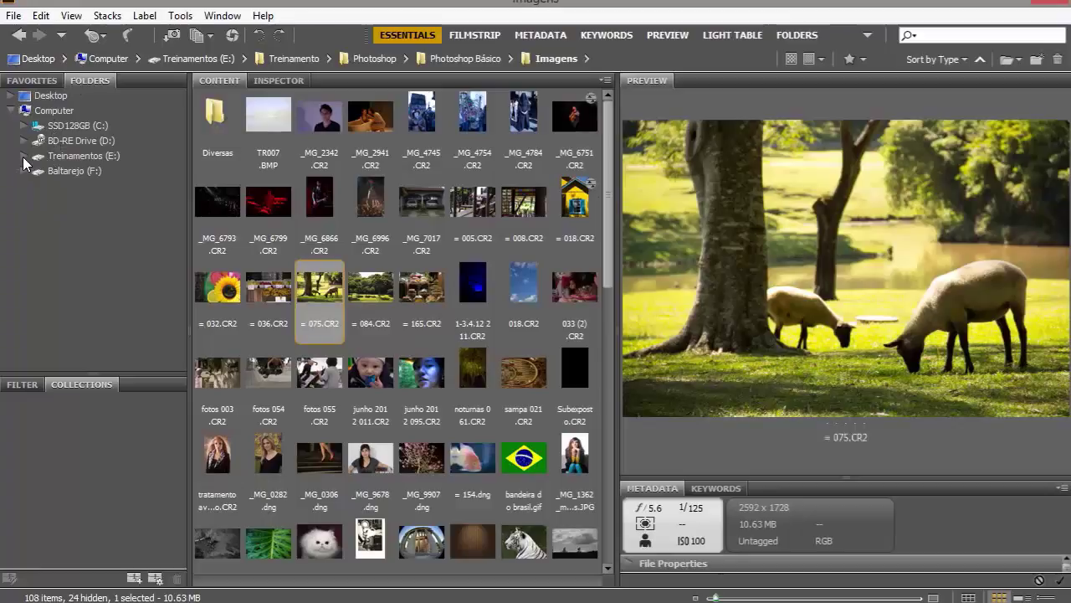
Browse to _Documentos on the Treinamentos (E:) drive, add its Doc Cursos folder to the favorites and open it from there.
left_click(25, 156)
left_click(60, 171)
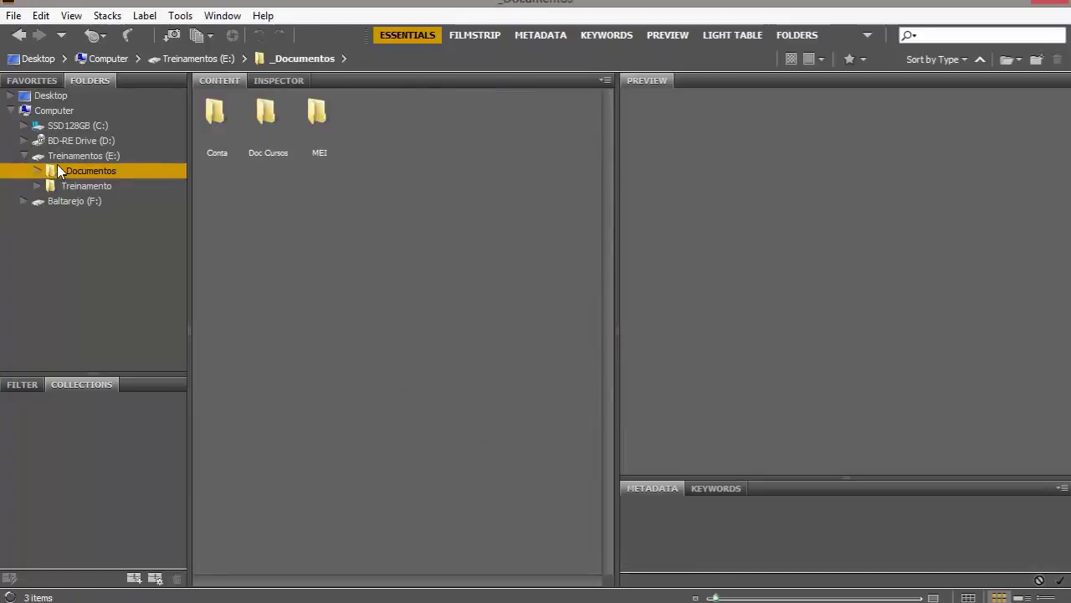
left_click(37, 81)
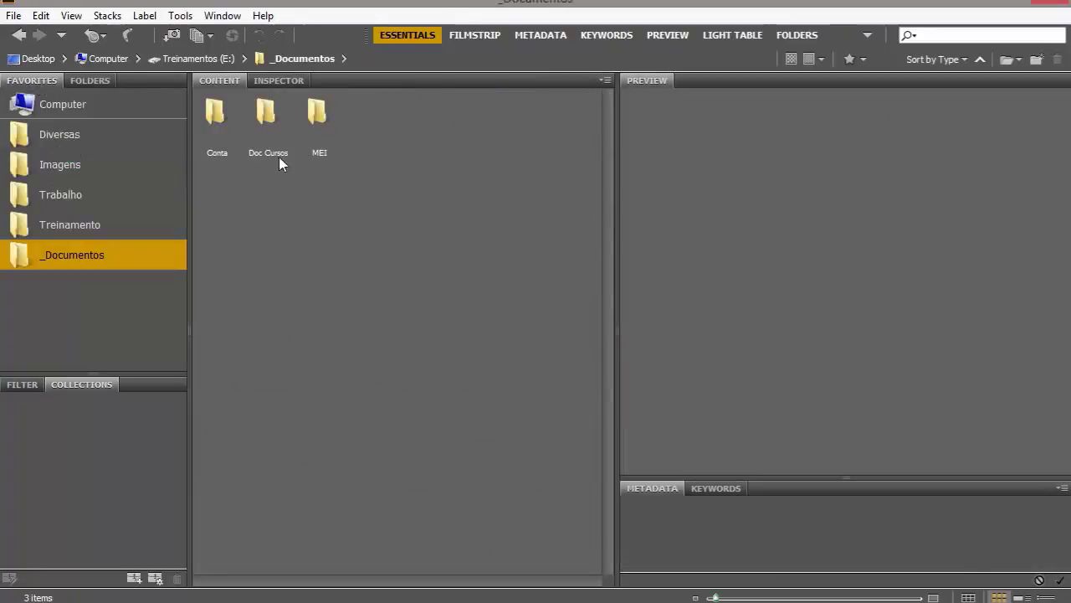
left_click_drag(266, 116, 126, 296)
left_click(46, 293)
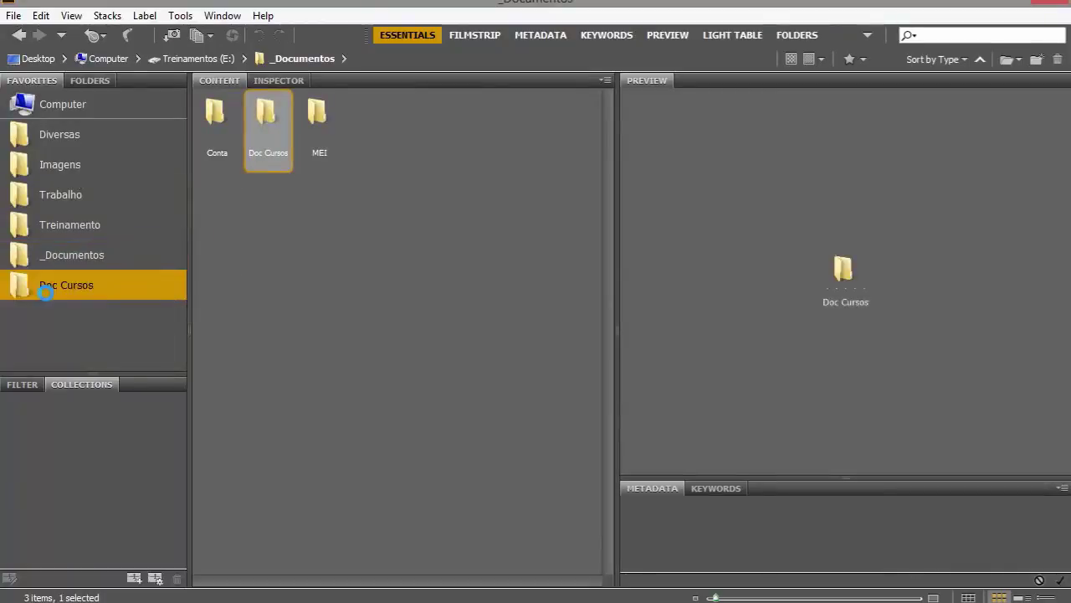
Remove the Doc Cursos folder from the favorites.
right_click(46, 293)
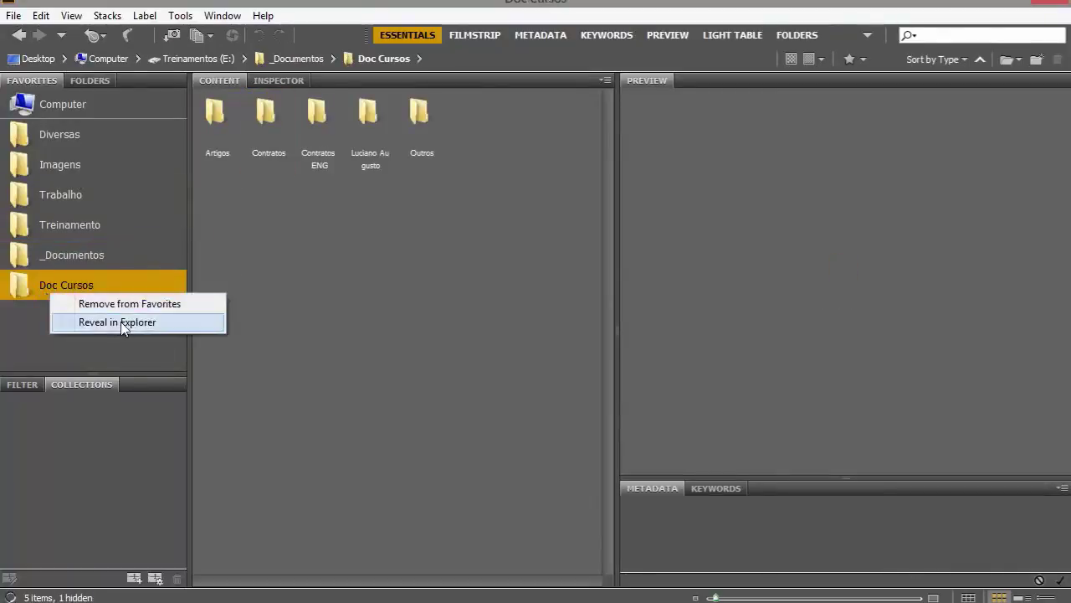
left_click(140, 306)
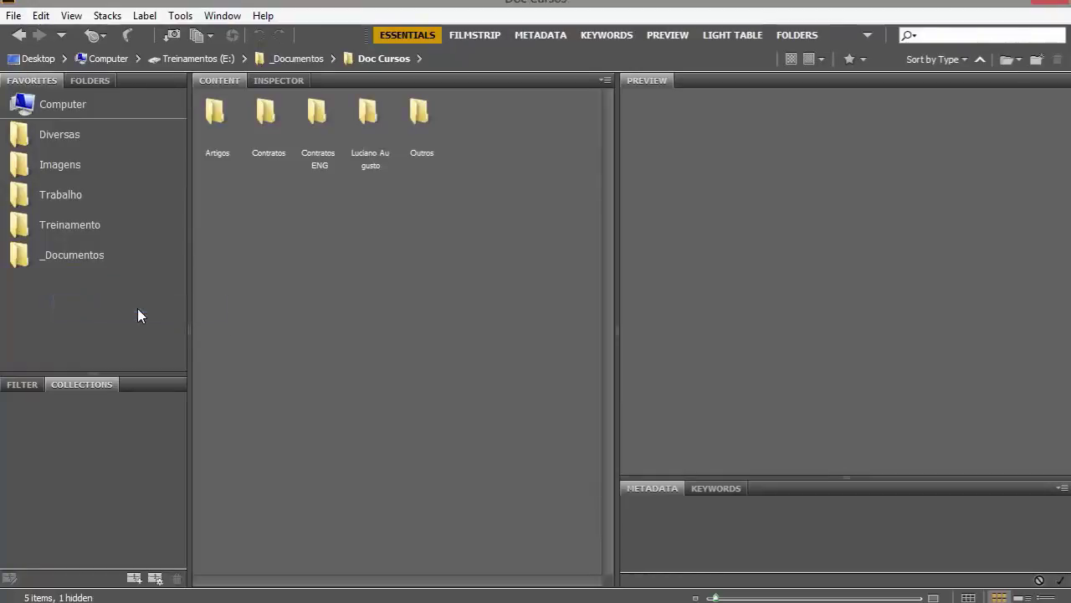
Create a collection named Natureza from = 075.CR2, = 084.CR2, = 032.CR2 and 02_Leaf.JPG in the Imagens folder.
left_click(82, 165)
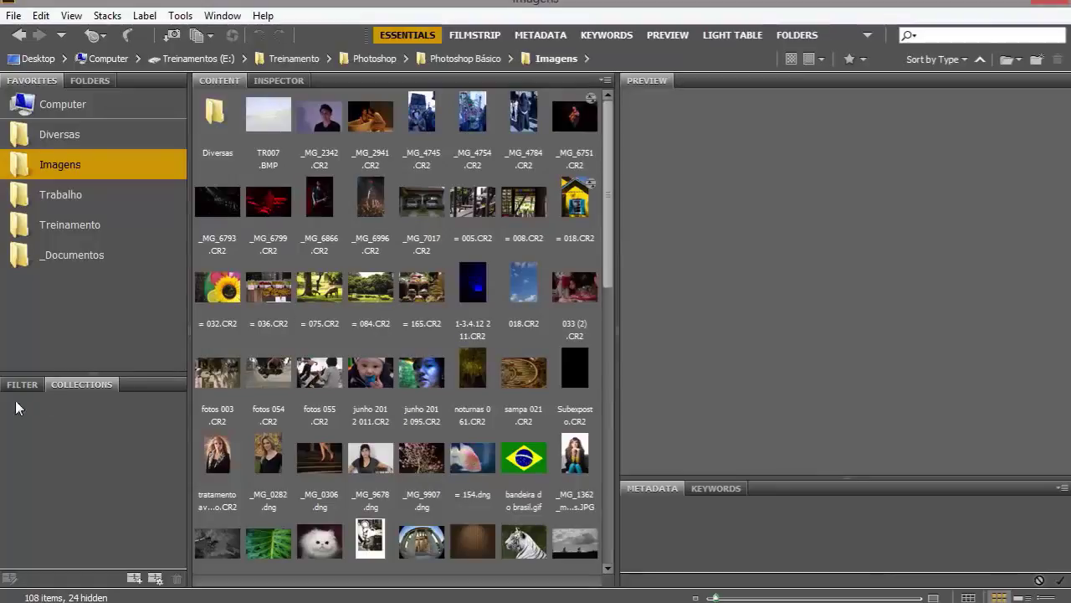
left_click_drag(97, 376, 107, 352)
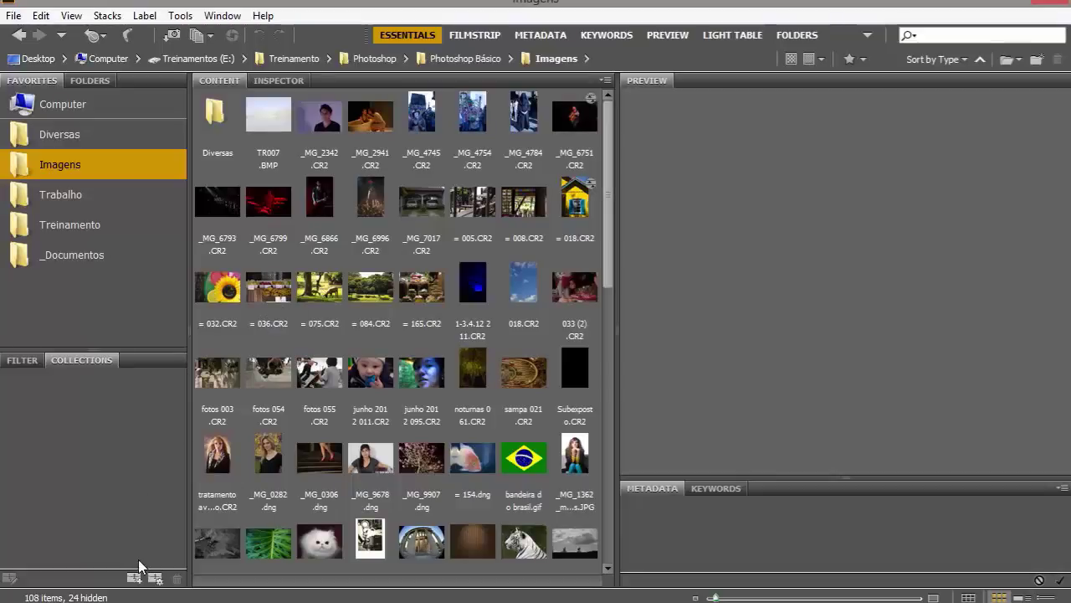
left_click(322, 291)
left_click(371, 293, "ctrl")
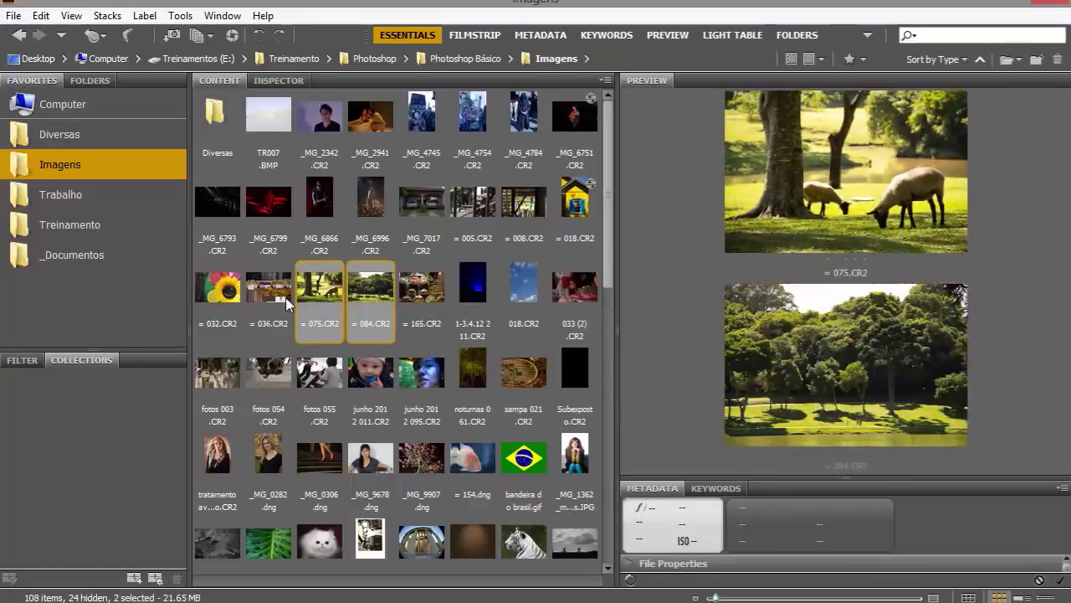
left_click(237, 312, "ctrl")
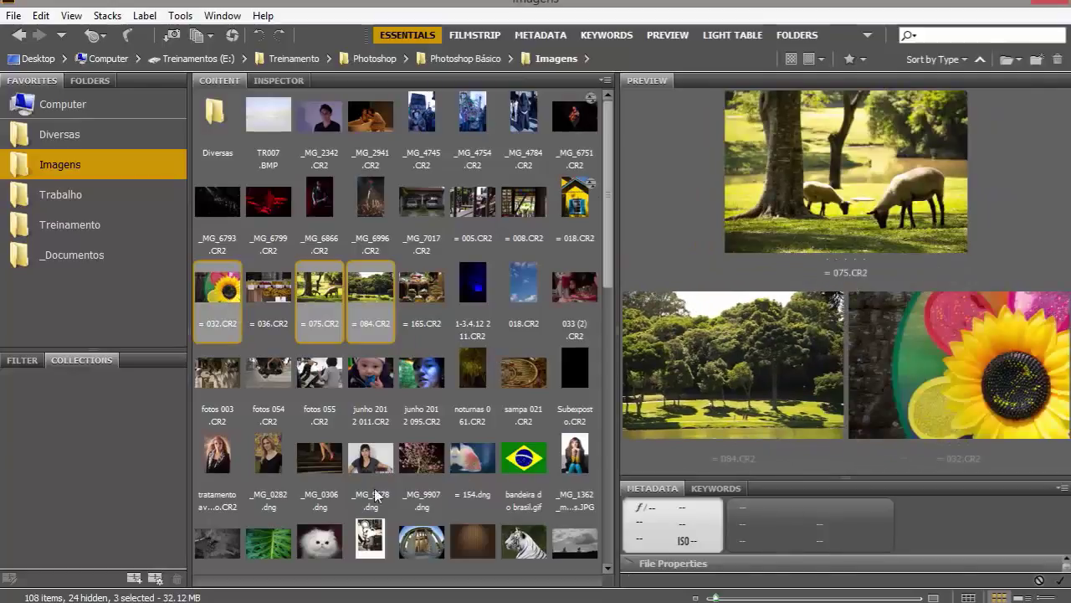
left_click(274, 540, "ctrl")
left_click(133, 578)
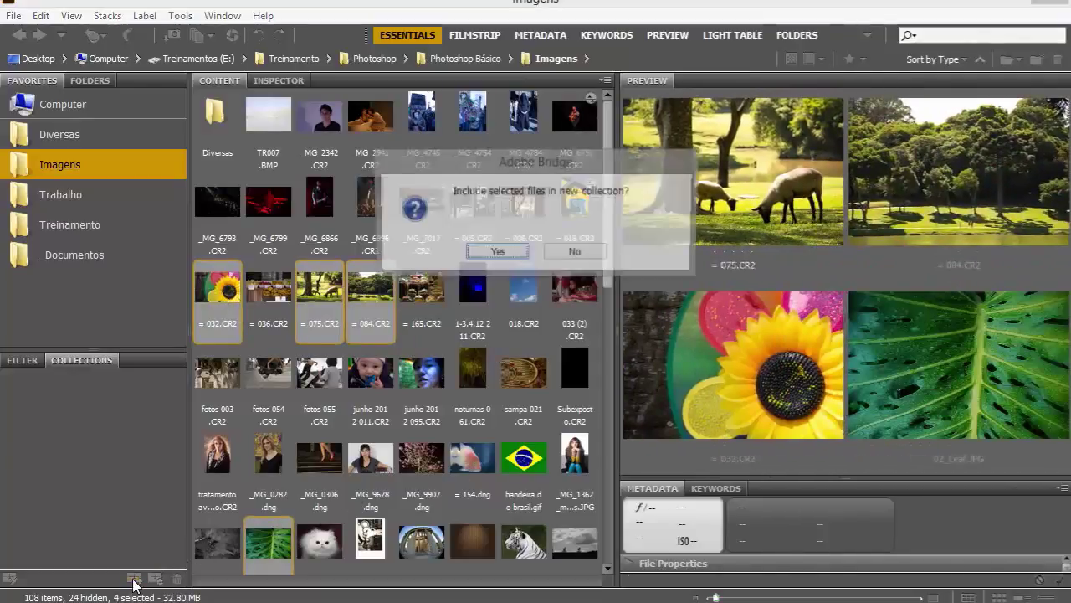
left_click(502, 261)
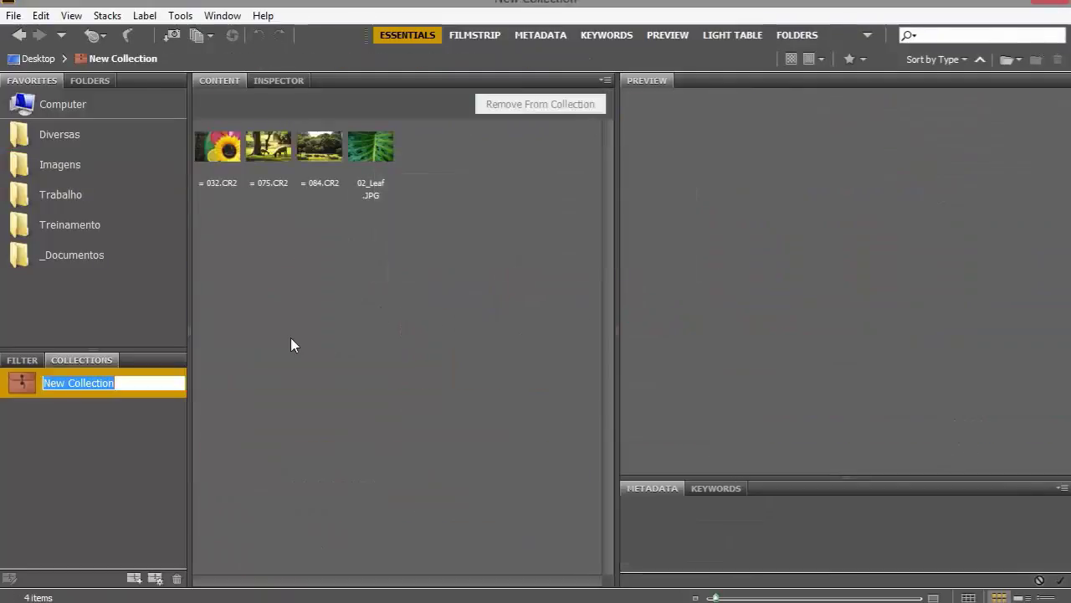
type("Natureza")
key("Return")
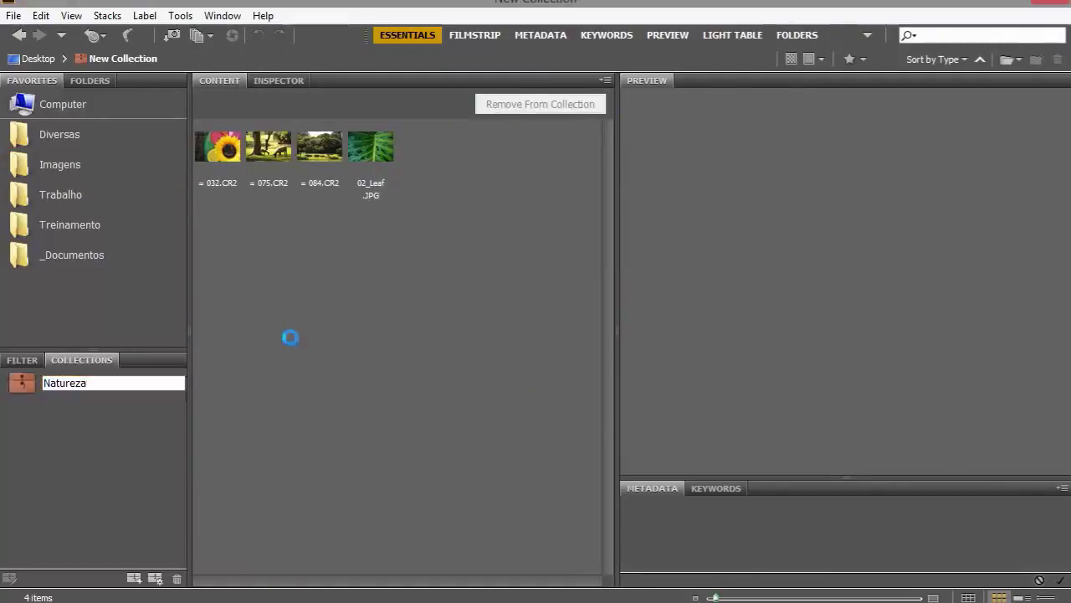
Add aquarium-fish-23.jpg, aquarium-fish-10.jpg and benbulbin.jpg from the Diversas folder to the Natureza collection.
left_click(82, 164)
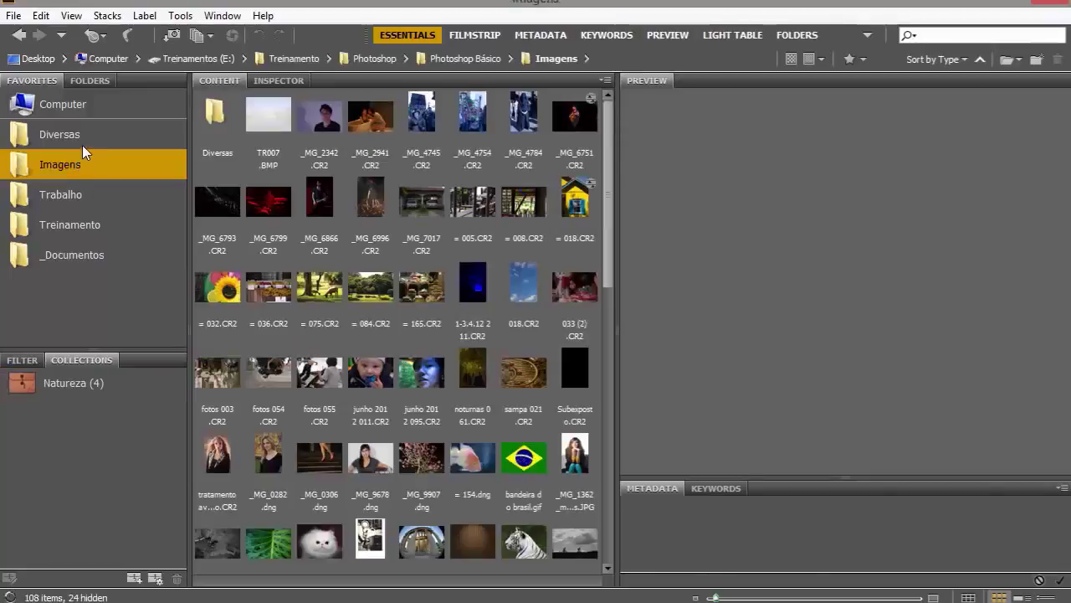
left_click(82, 135)
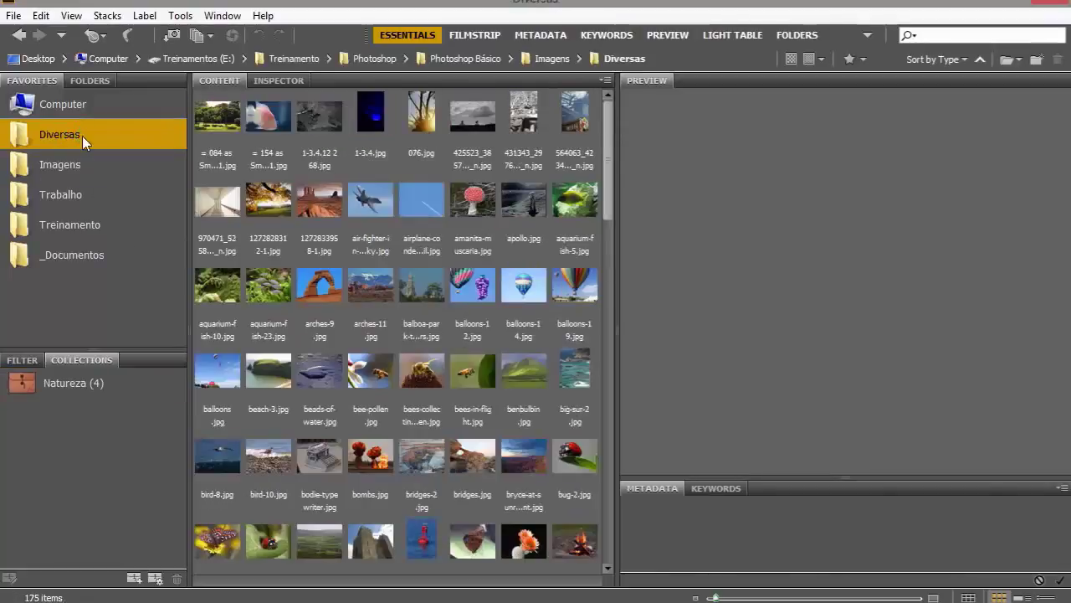
left_click(270, 294)
left_click(231, 290, "ctrl")
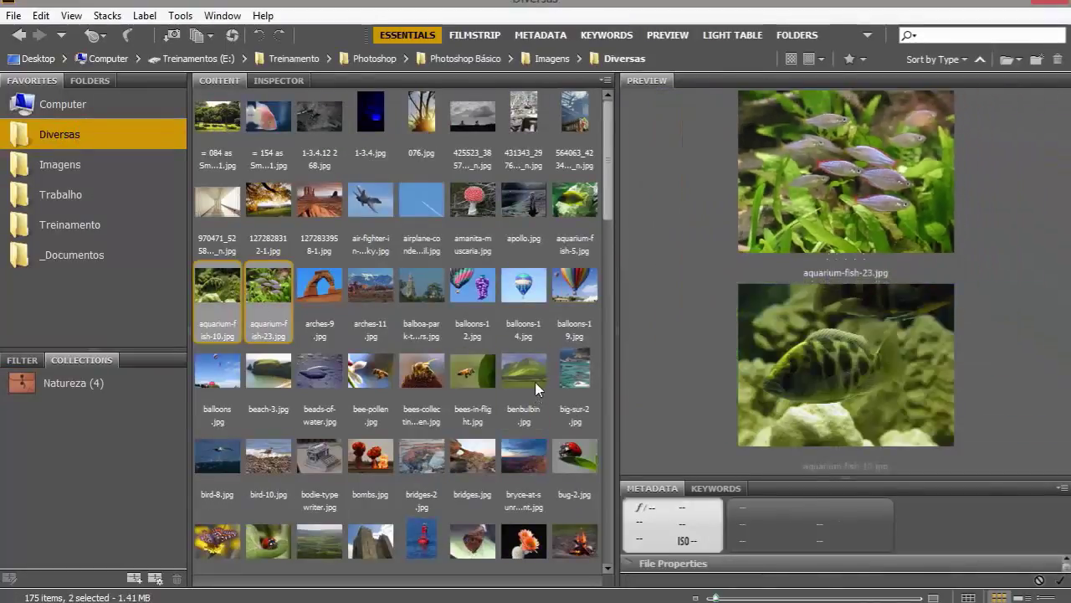
left_click(534, 382, "ctrl")
left_click_drag(261, 284, 100, 383)
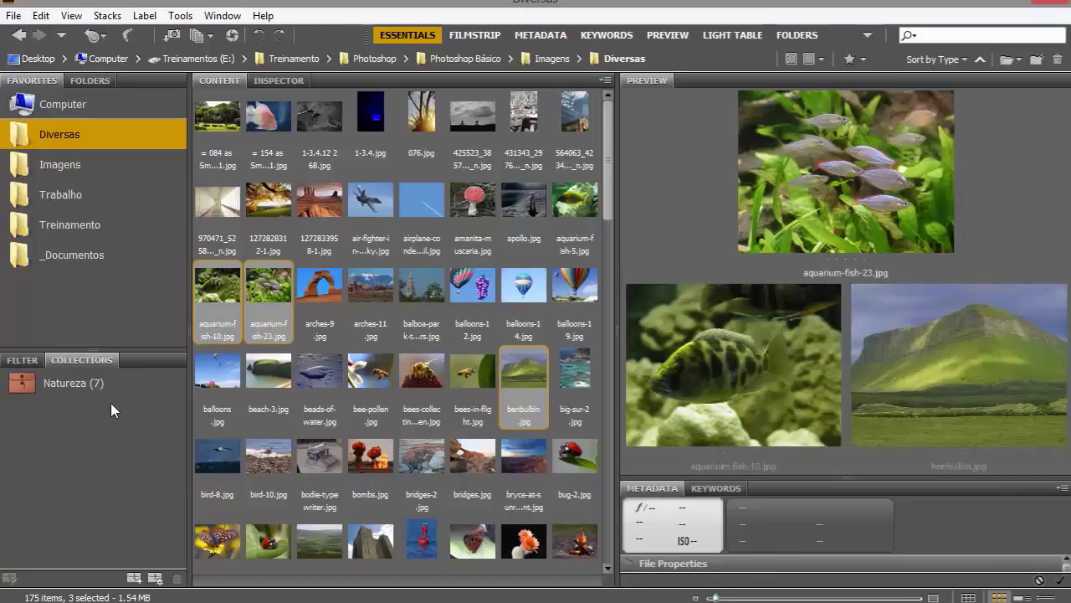
left_click(87, 81)
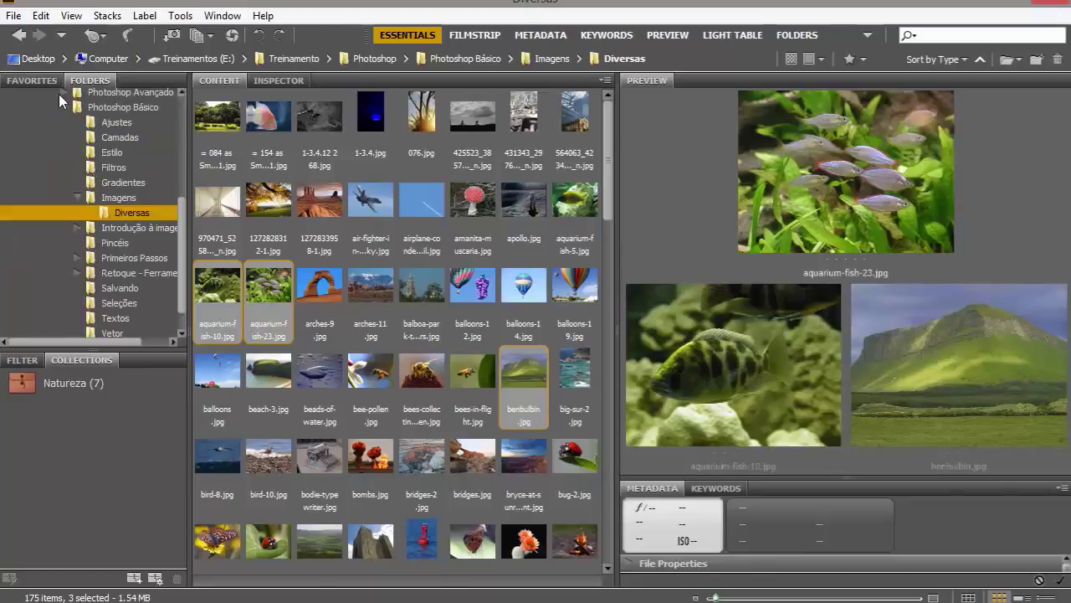
left_click(38, 81)
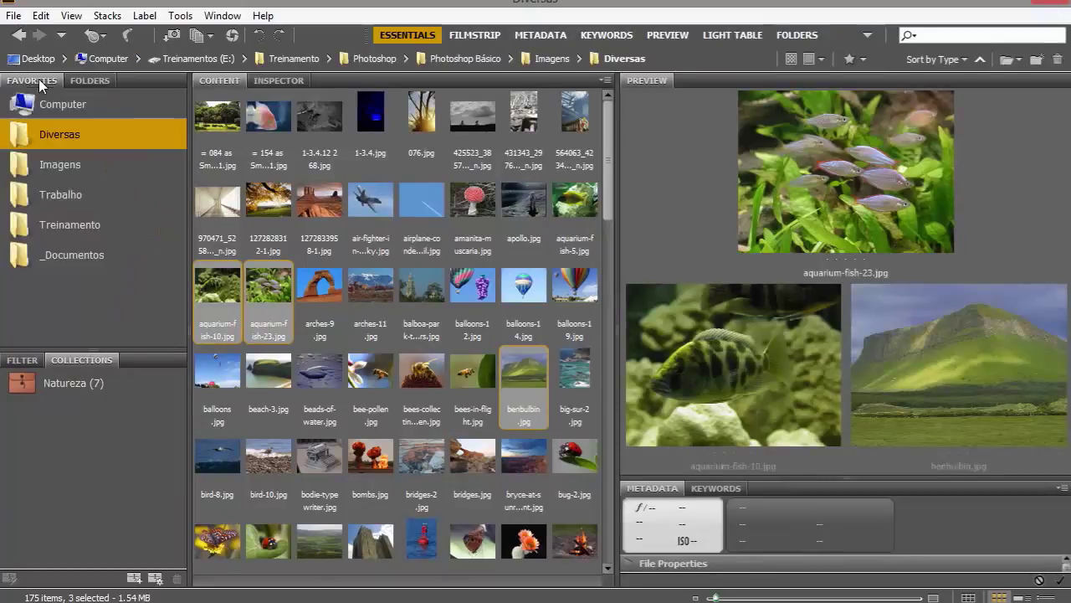
left_click(337, 146)
left_click(335, 228)
left_click(398, 220)
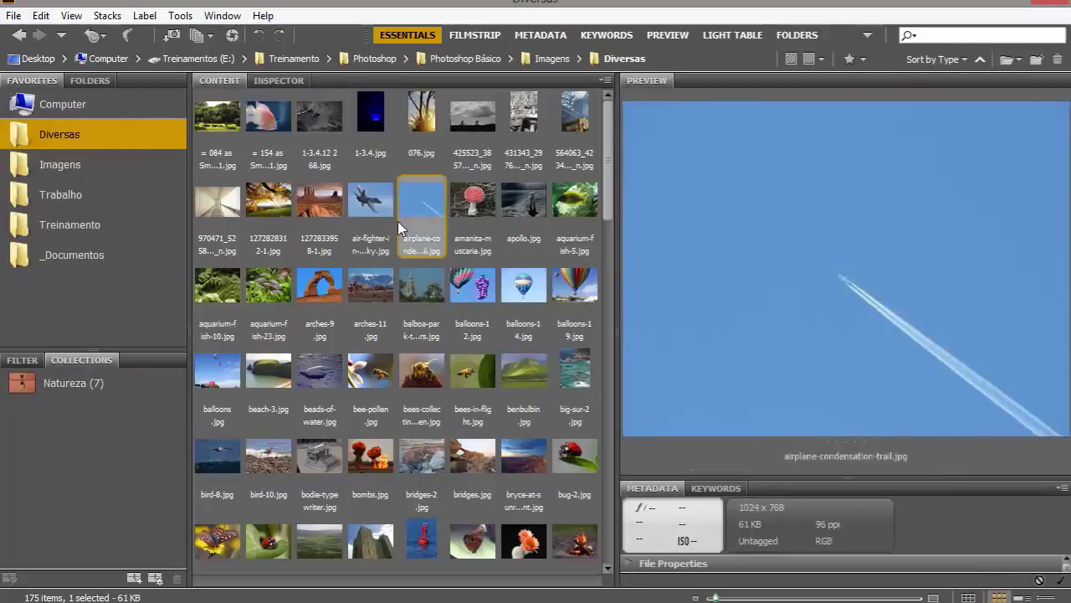
left_click(303, 224)
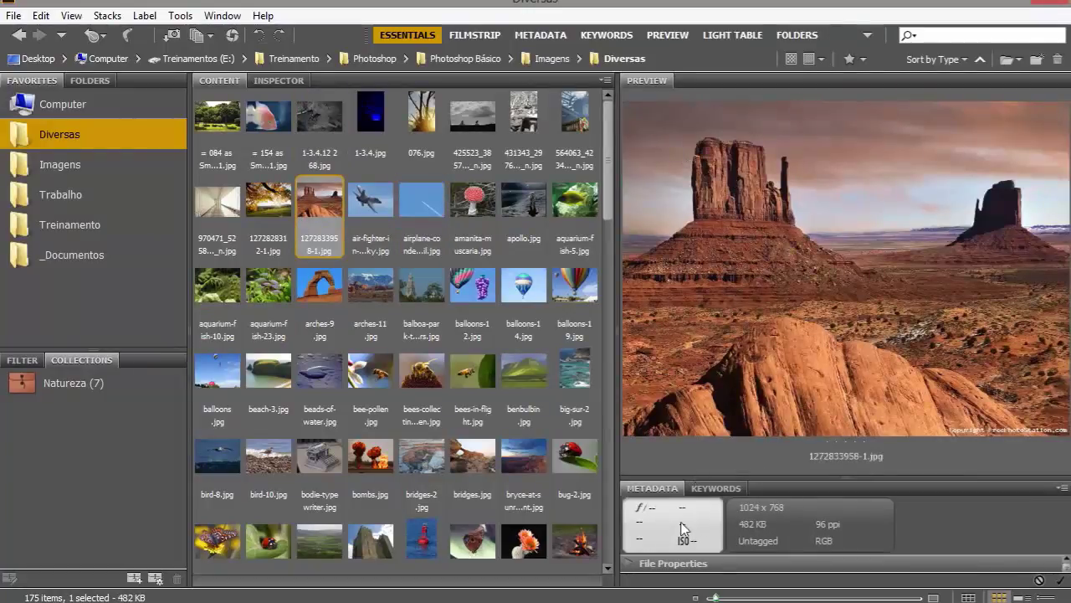
left_click(230, 126)
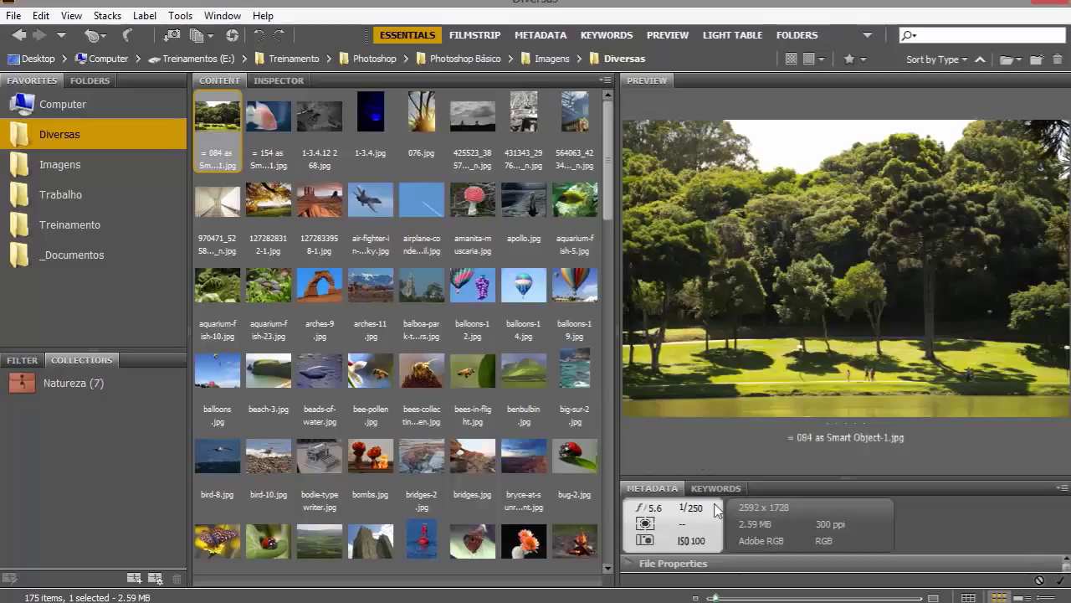
View the Filmstrip, Metadata, Keywords, Preview, Light Table and Folders workspaces, and return to Essentials.
left_click(474, 32)
left_click(555, 37)
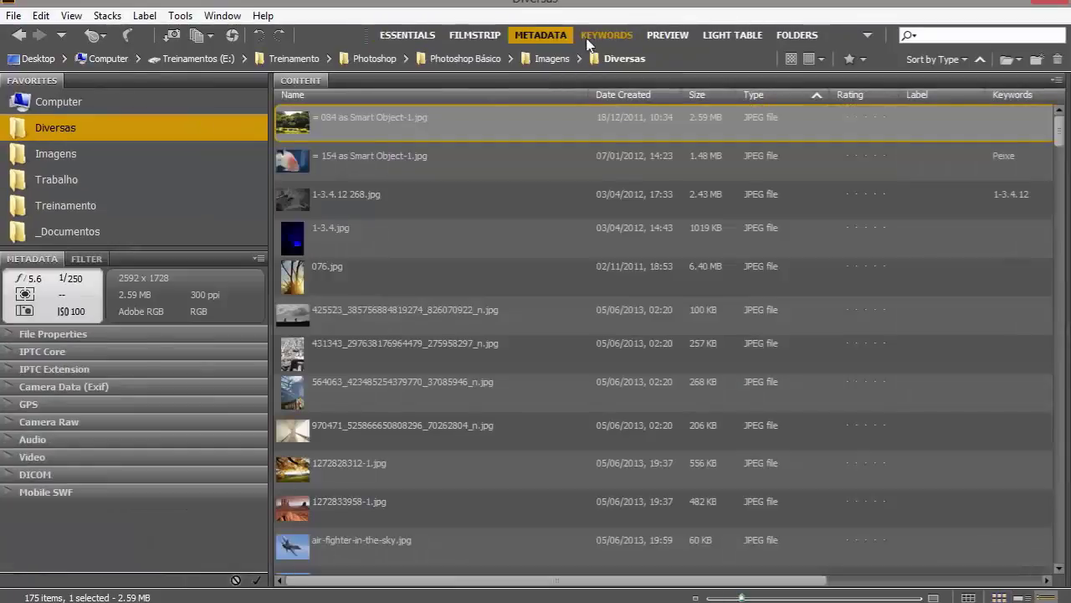
left_click(605, 37)
left_click(679, 36)
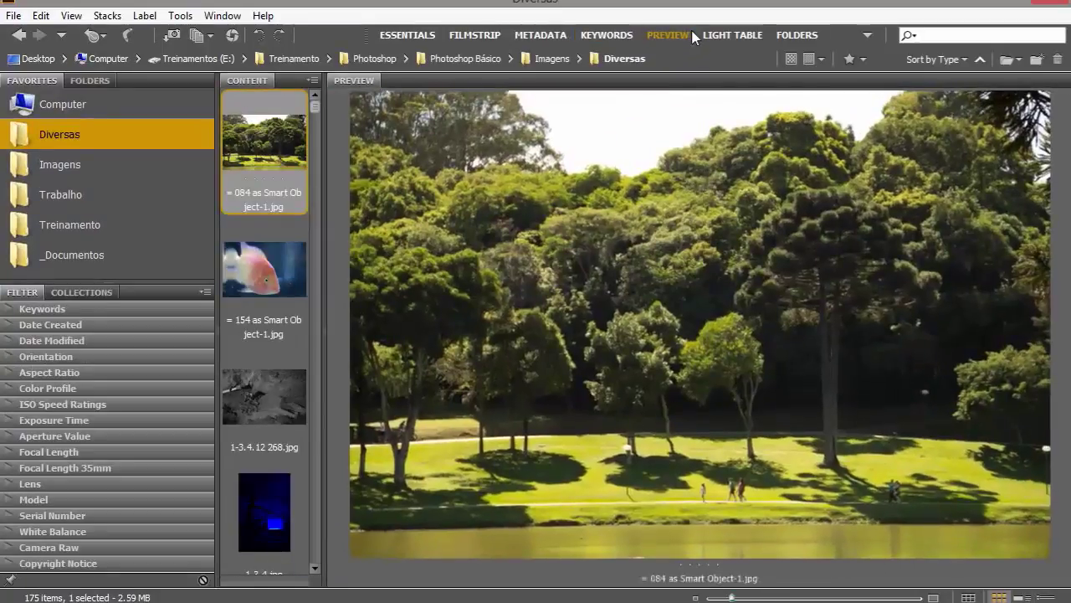
left_click(739, 40)
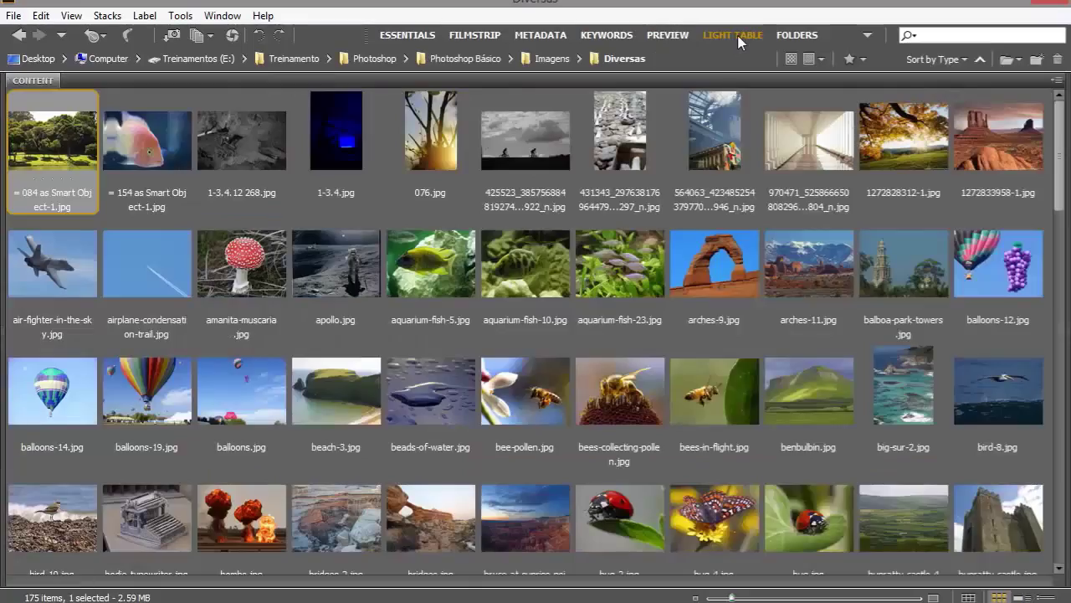
left_click(784, 36)
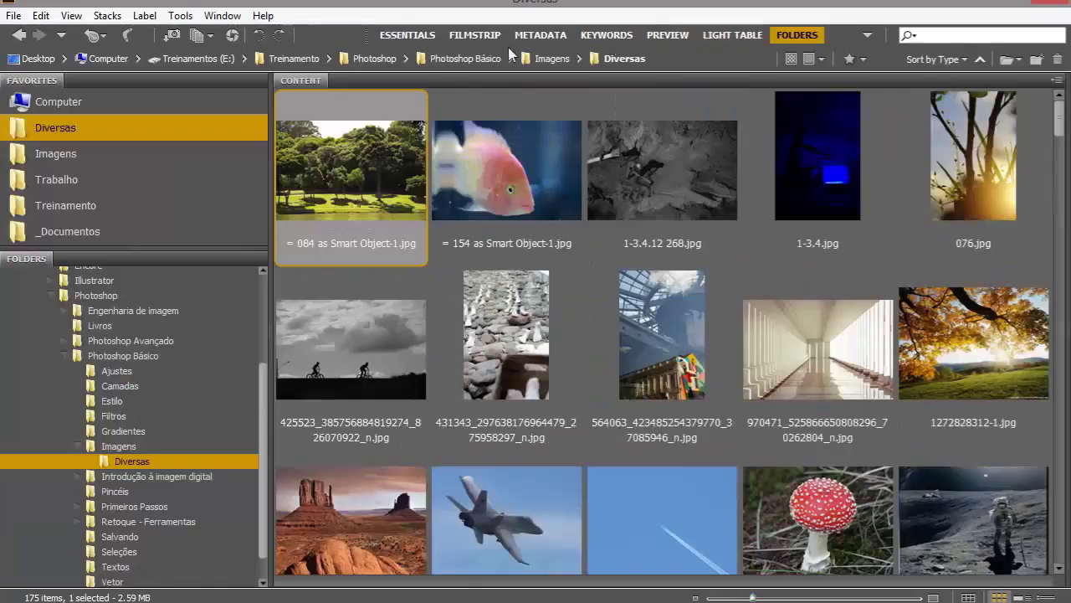
left_click(386, 31)
left_click(222, 17)
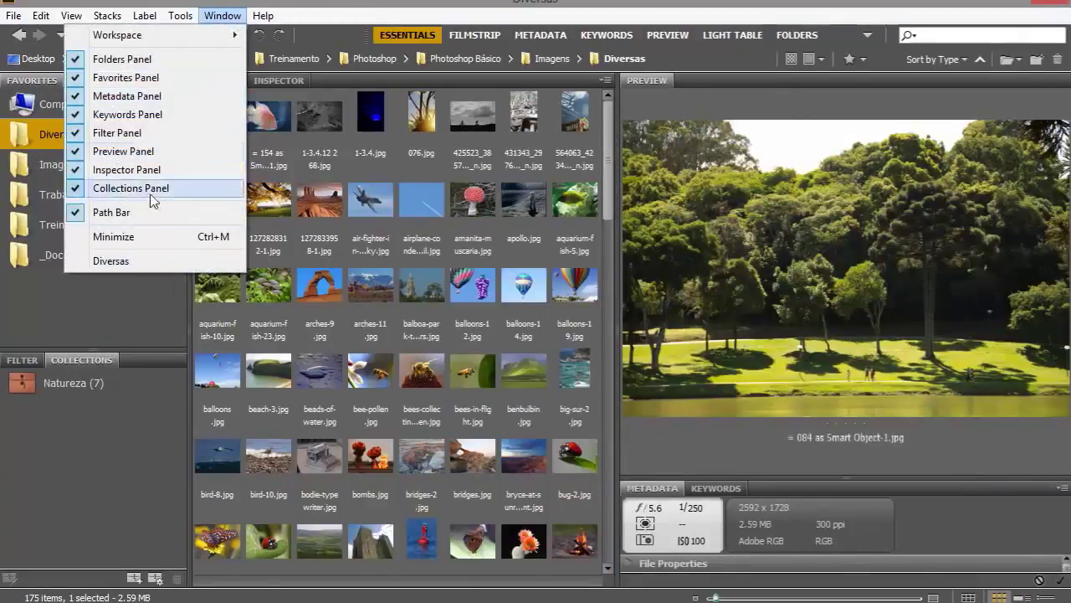
left_click(270, 273)
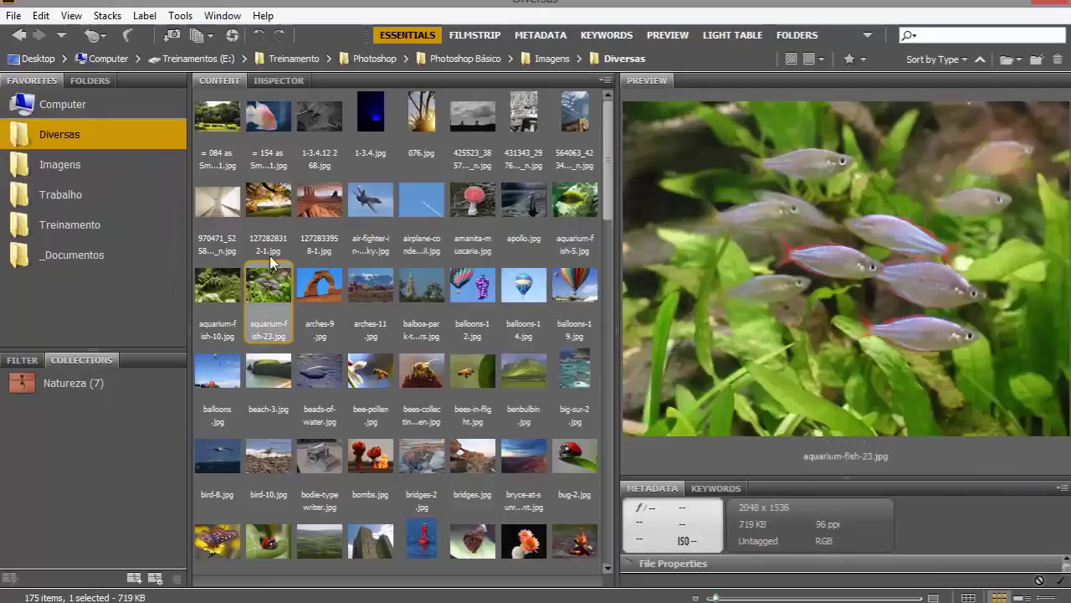
left_click(180, 15)
mouse_move(226, 182)
key("Escape")
key("Escape")
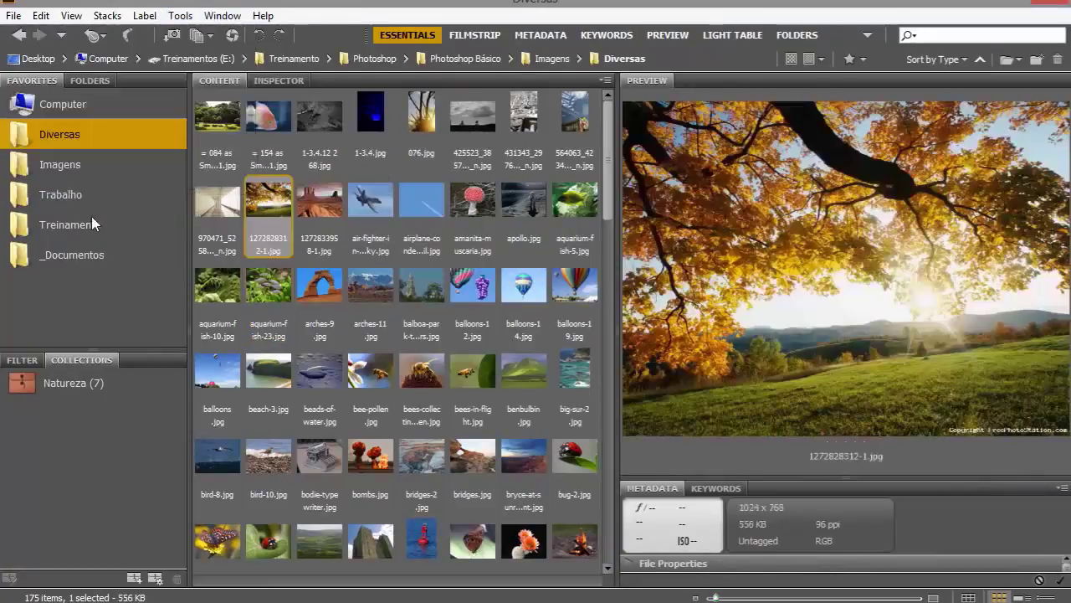
Switch from the Imagens folder to Photoshop, expand Mini Bridge there and go back to the full Bridge application.
left_click(73, 171)
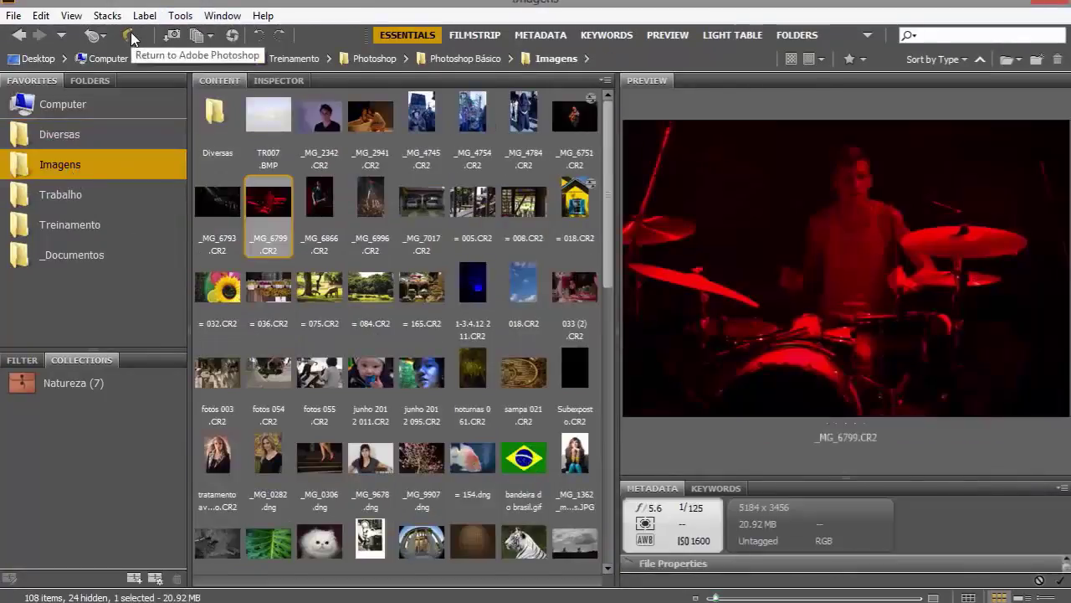
left_click(131, 36)
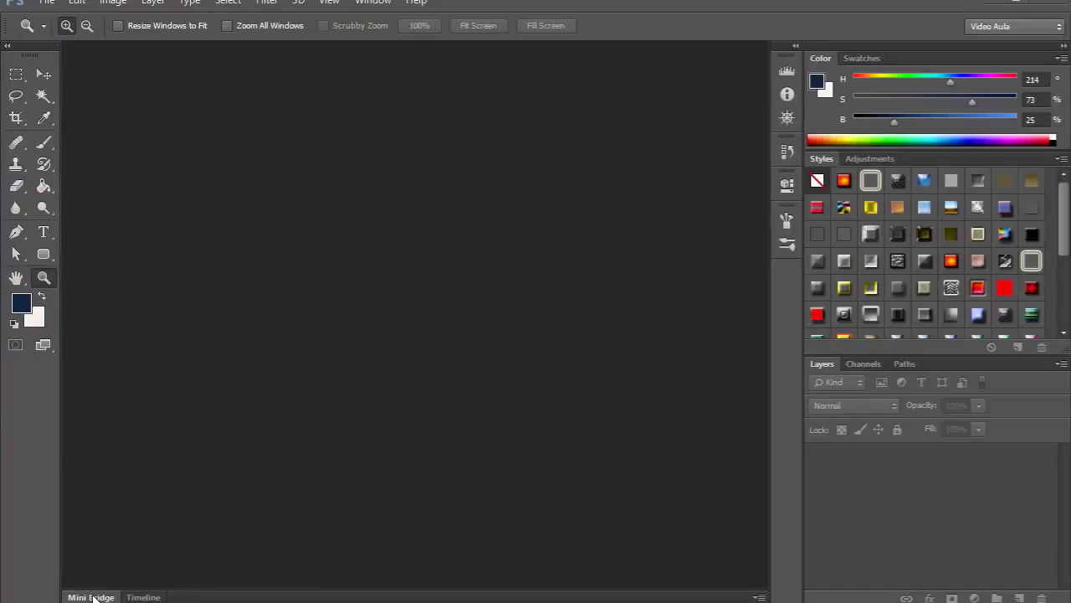
left_click(91, 596)
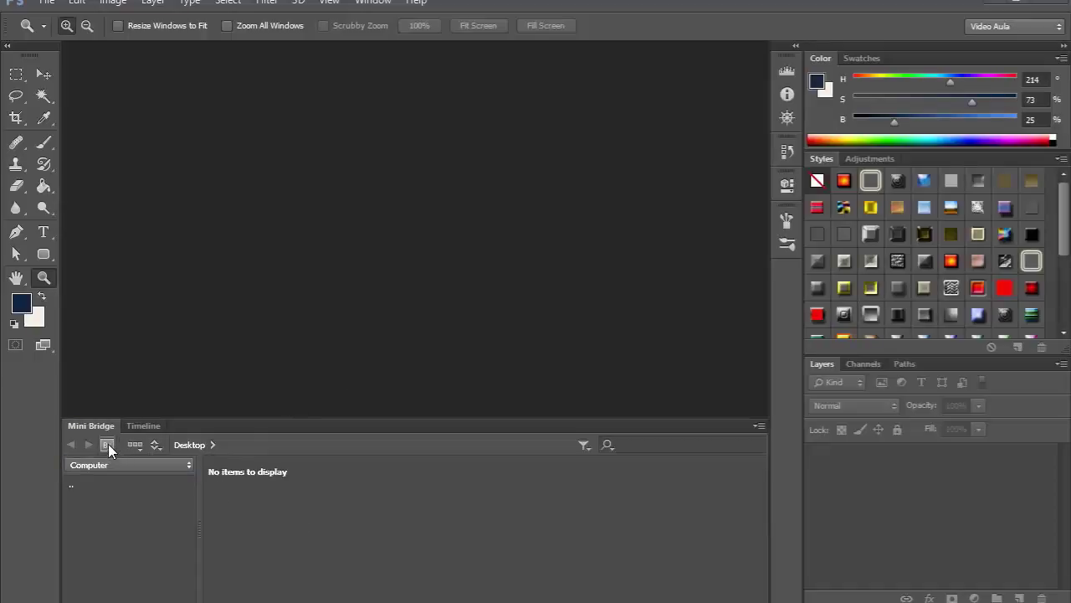
left_click(108, 443)
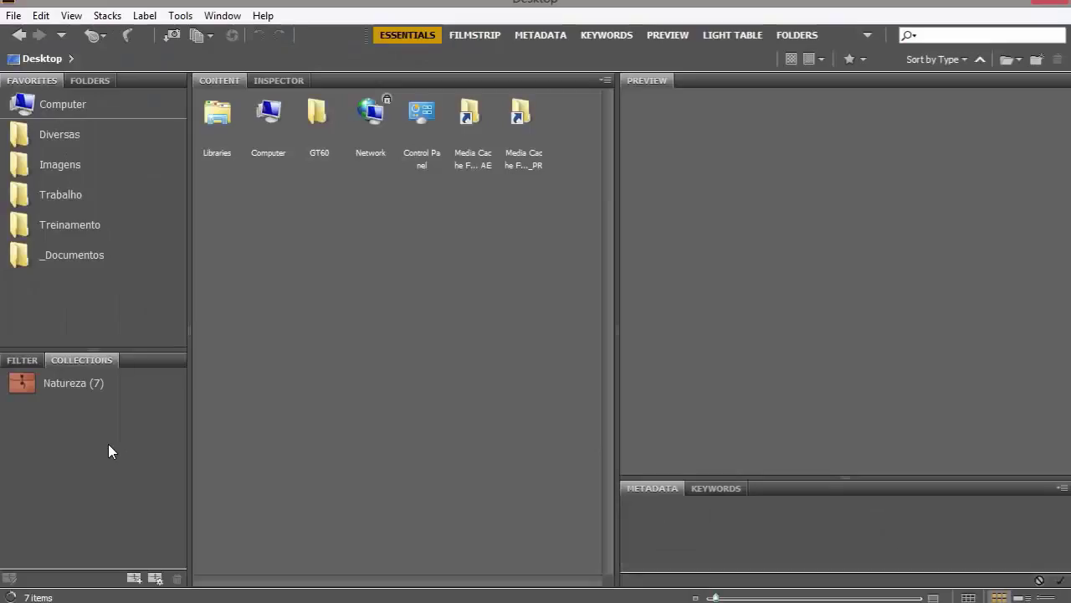
left_click(127, 34)
Open _MG_6799.CR2 from the Imagens folder in Camera Raw and set its white balance temperature to 7300.
left_click(84, 163)
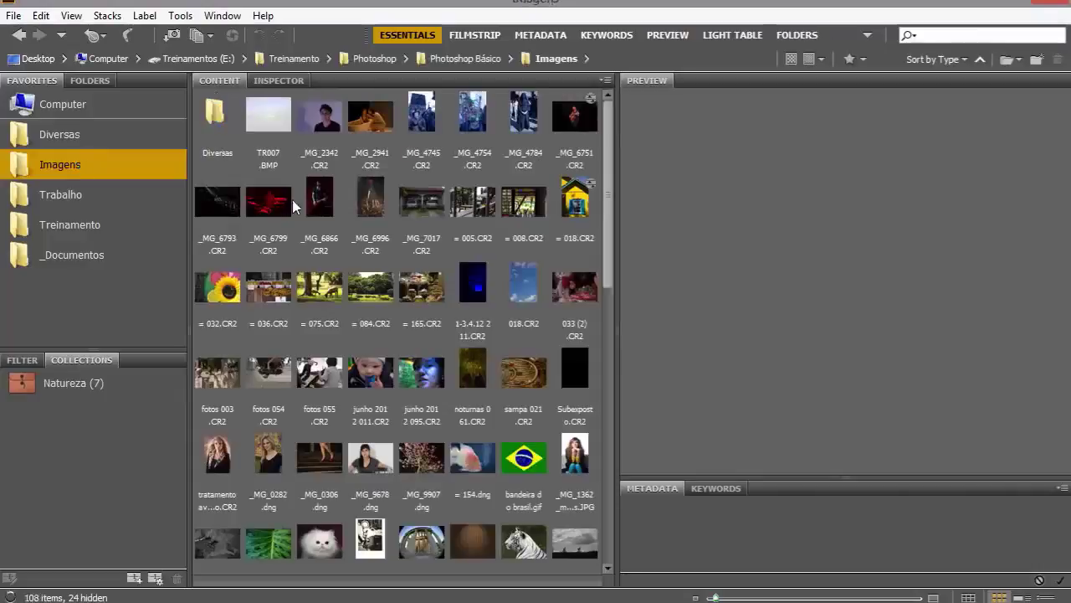
left_click(284, 201)
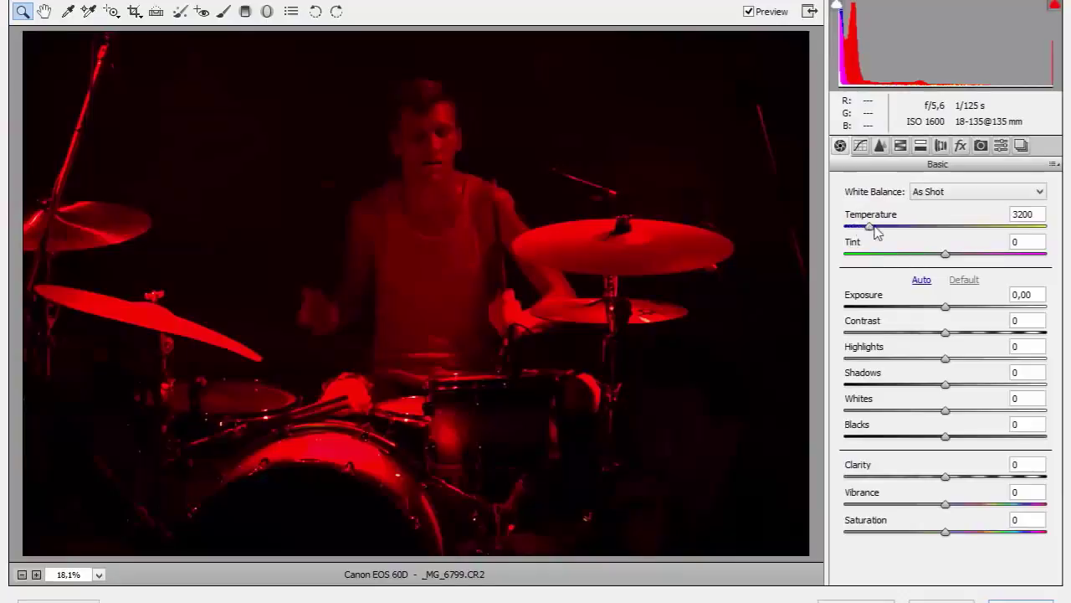
left_click_drag(875, 228, 952, 228)
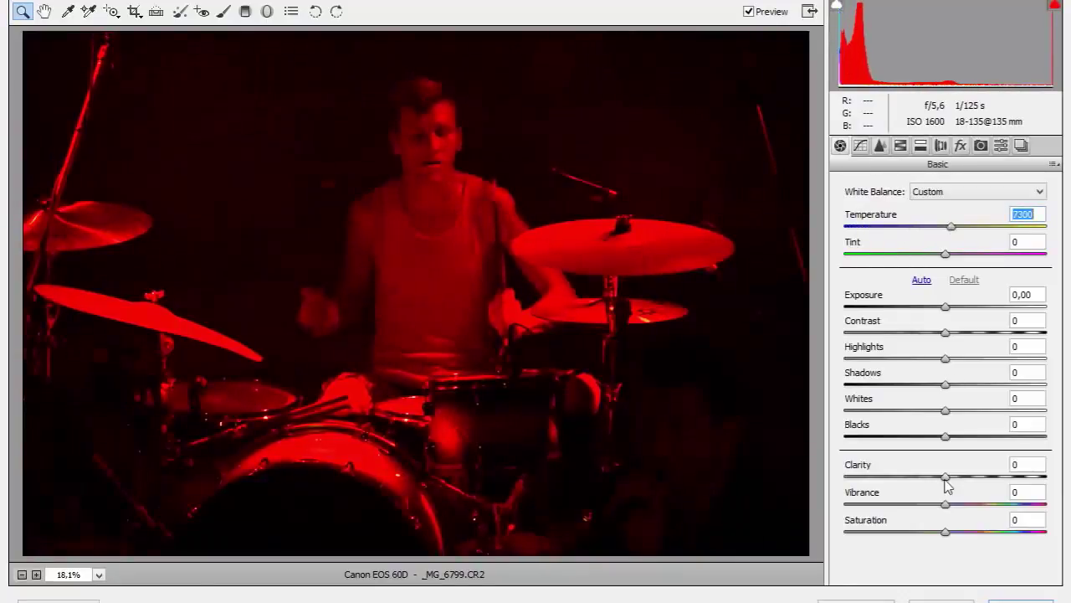
Accept the Camera Raw adjustment and clear the develop settings of _MG_6799.CR2.
left_click(1019, 599)
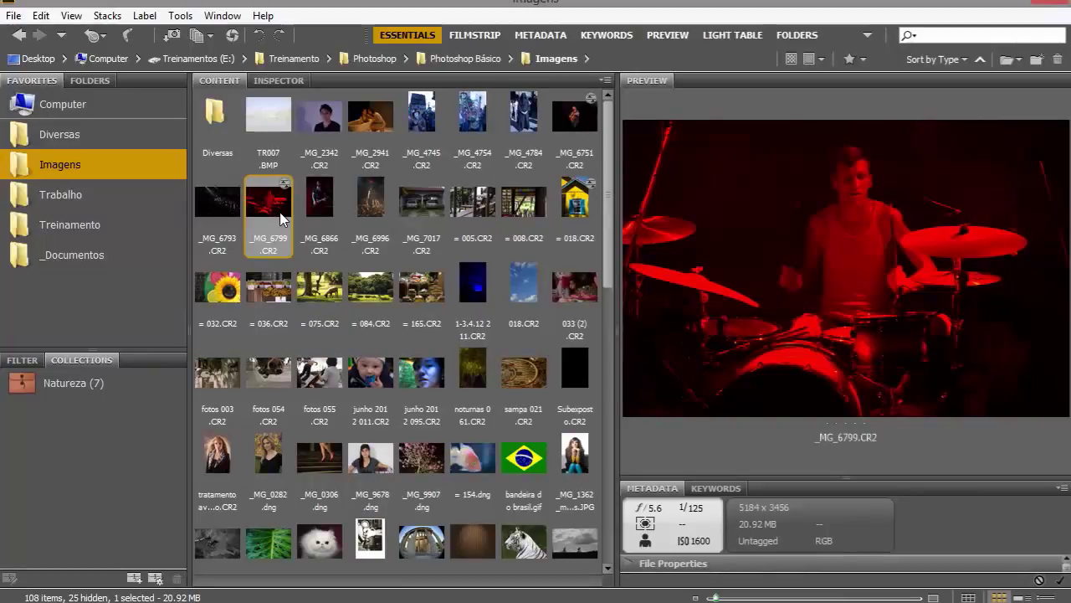
right_click(281, 218)
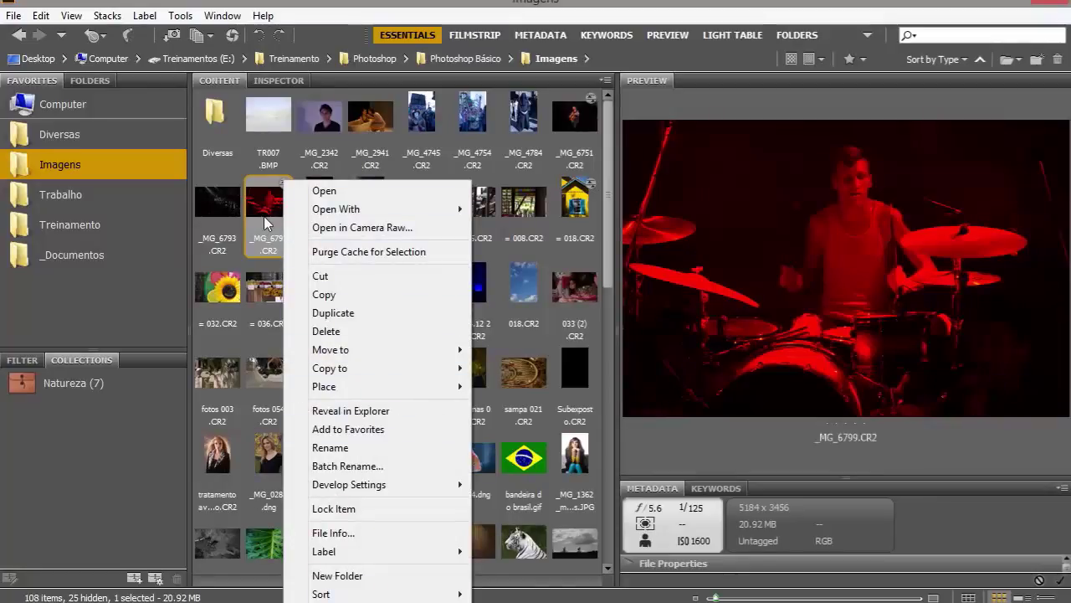
mouse_move(365, 490)
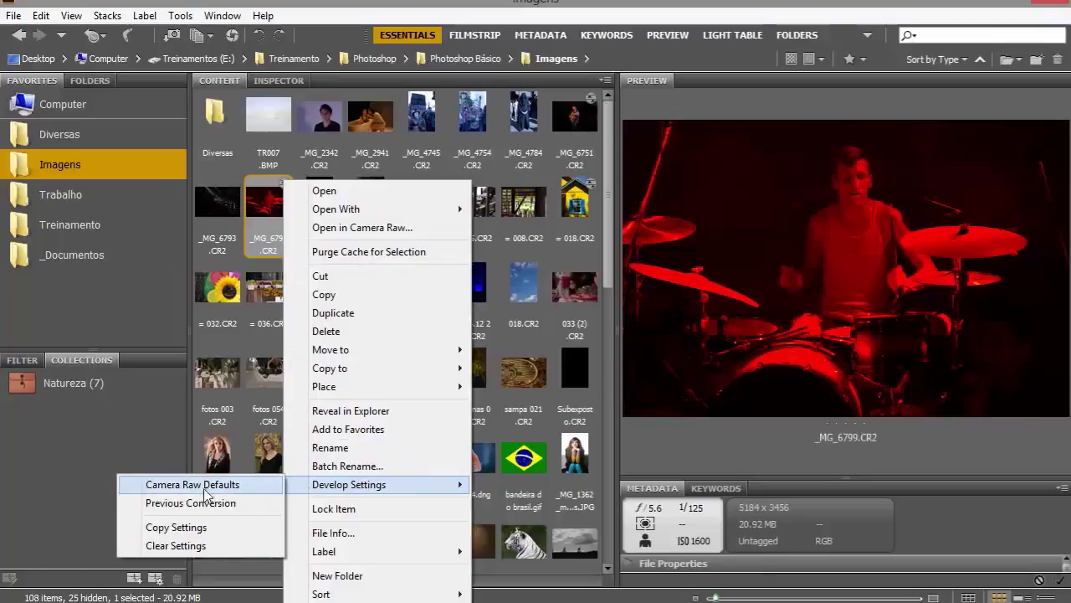
left_click(186, 546)
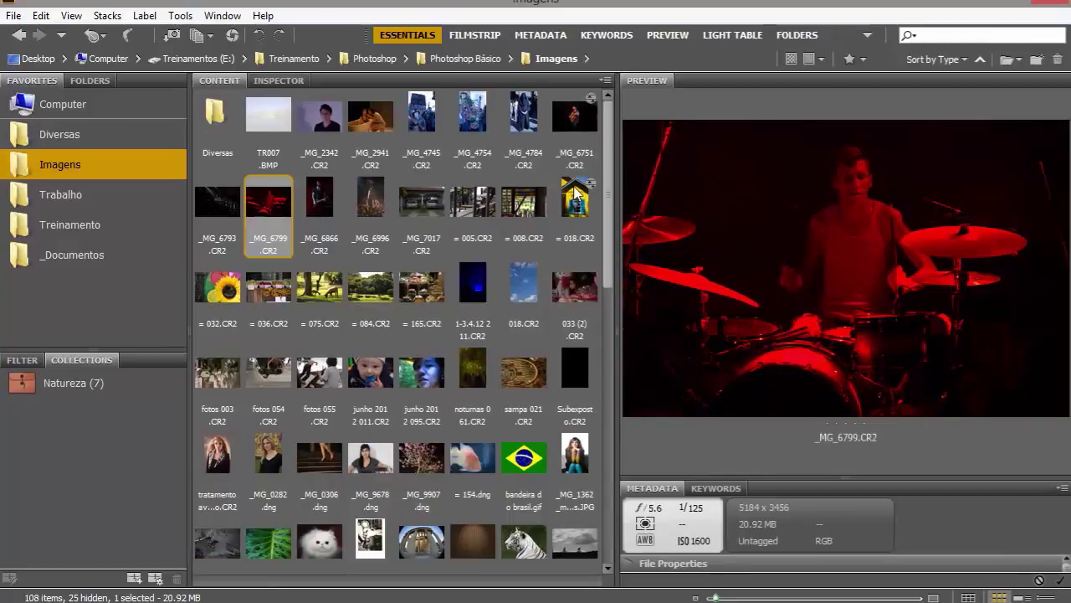
Select every item in the Imagens folder and clear all their develop settings.
key("ctrl+a")
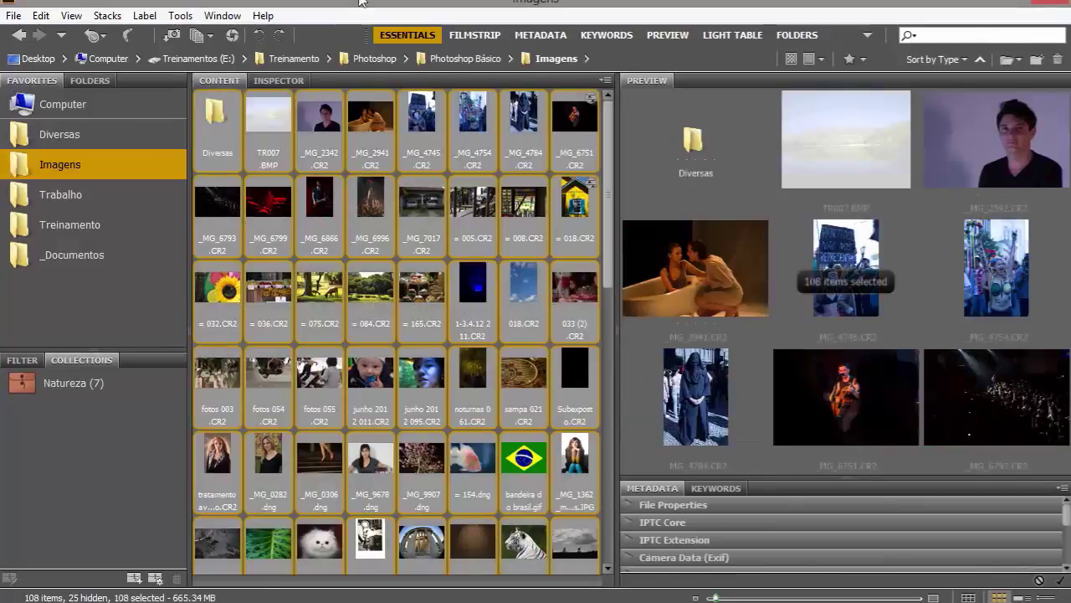
right_click(574, 203)
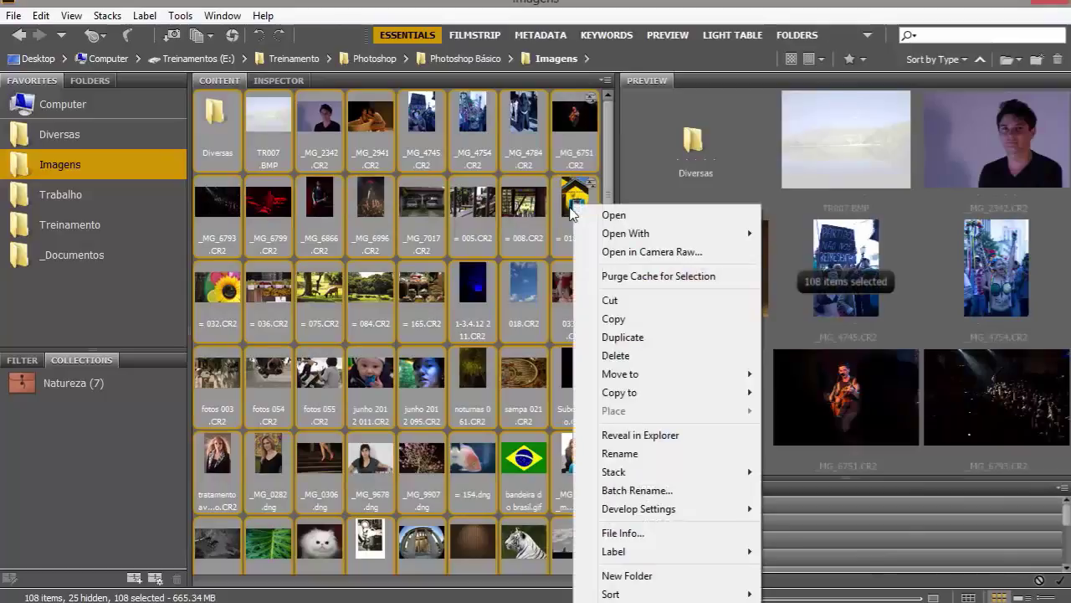
mouse_move(653, 509)
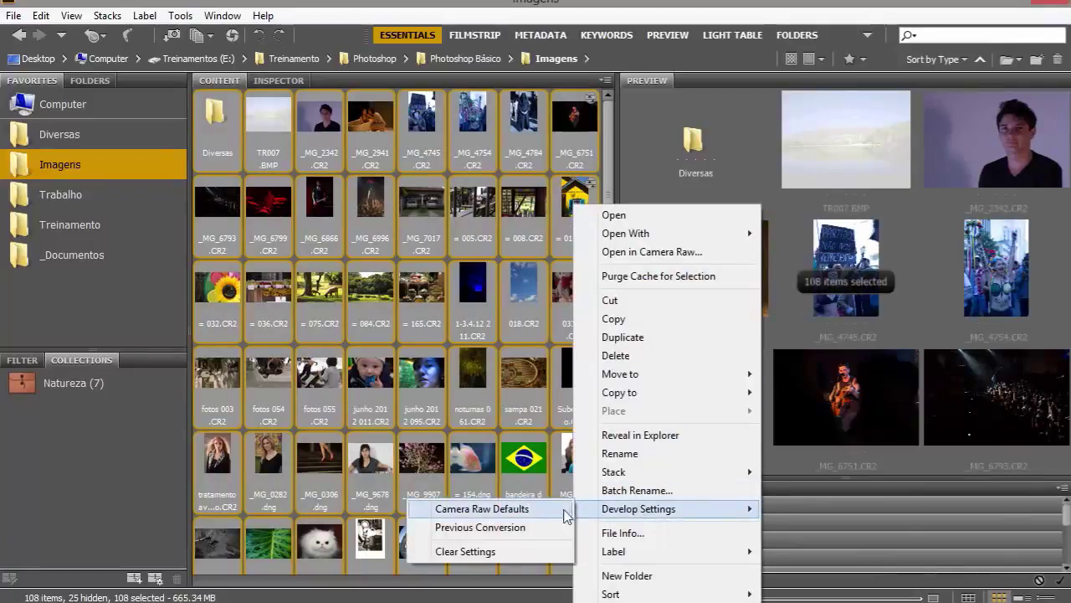
left_click(467, 551)
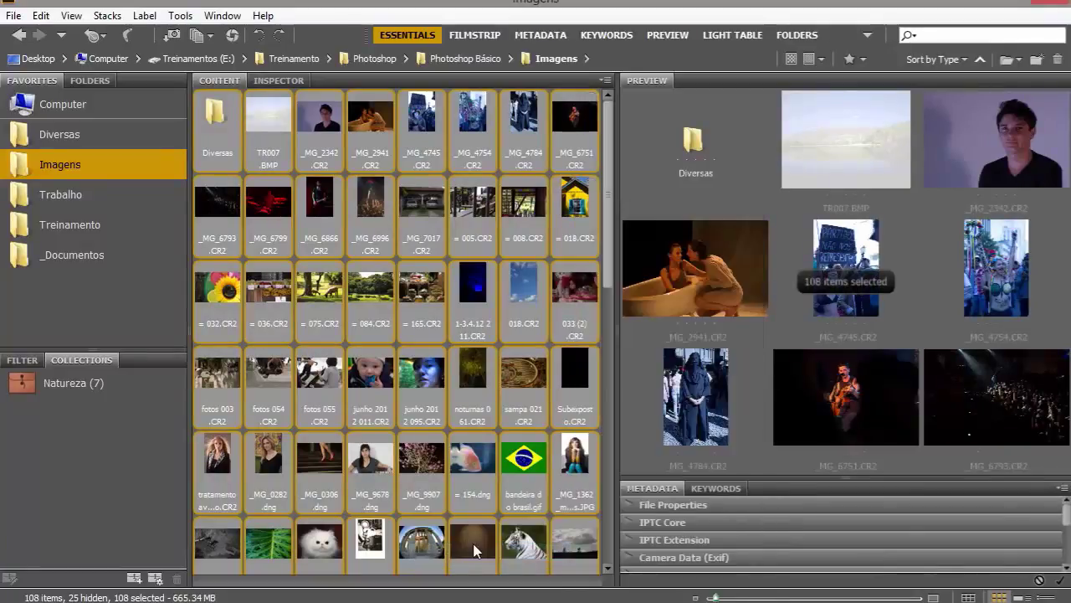
Look through the photos in the Imagens folder and examine the available rating filter and sort options.
left_click(494, 364)
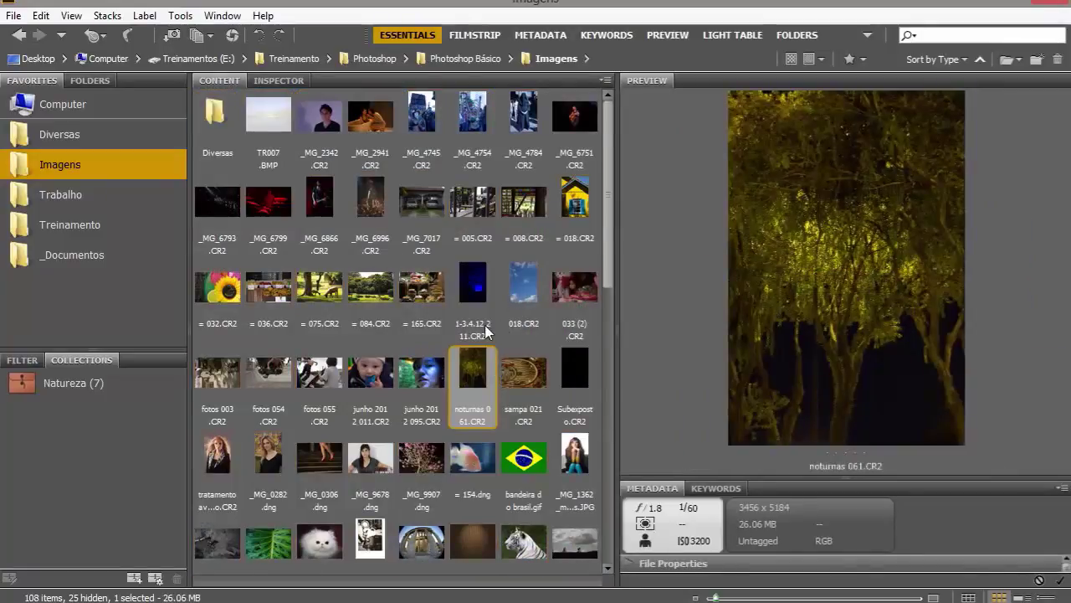
scroll(487, 333, "down", 5)
scroll(488, 332, "up", 5)
left_click(303, 157)
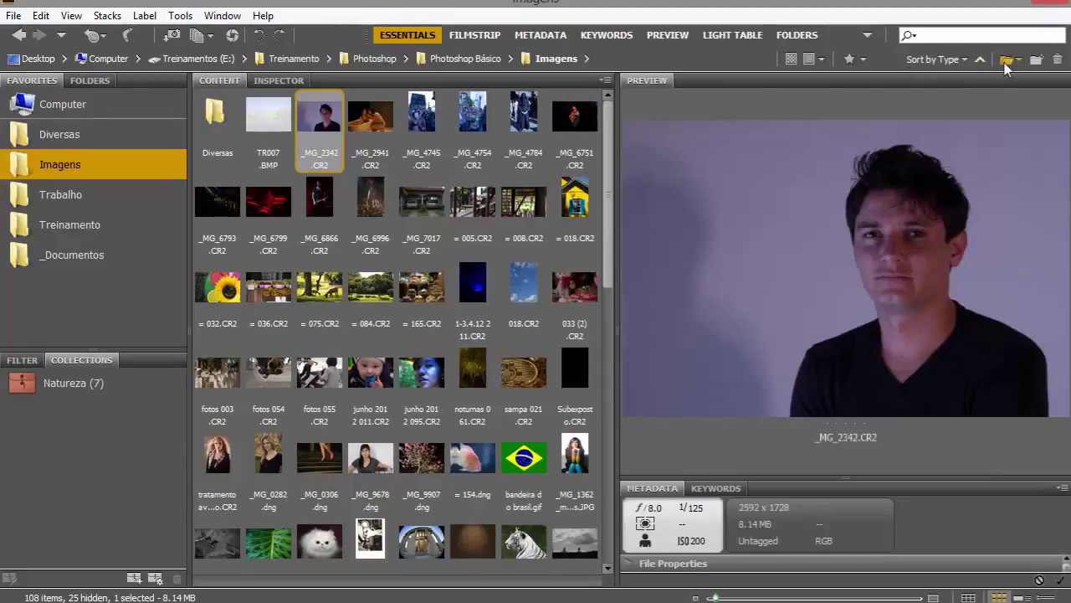
left_click(861, 62)
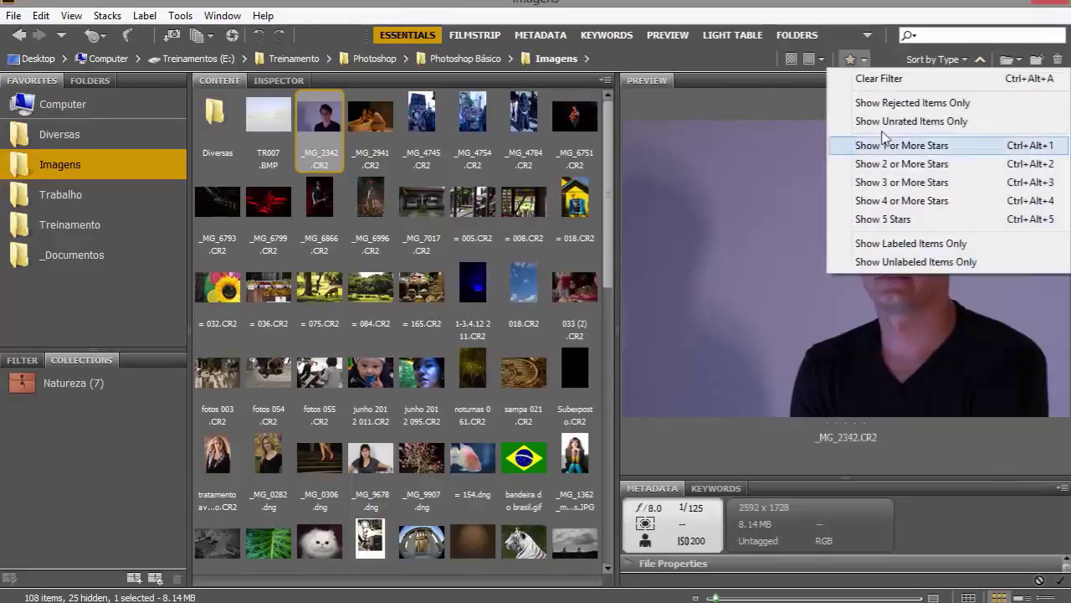
left_click(758, 63)
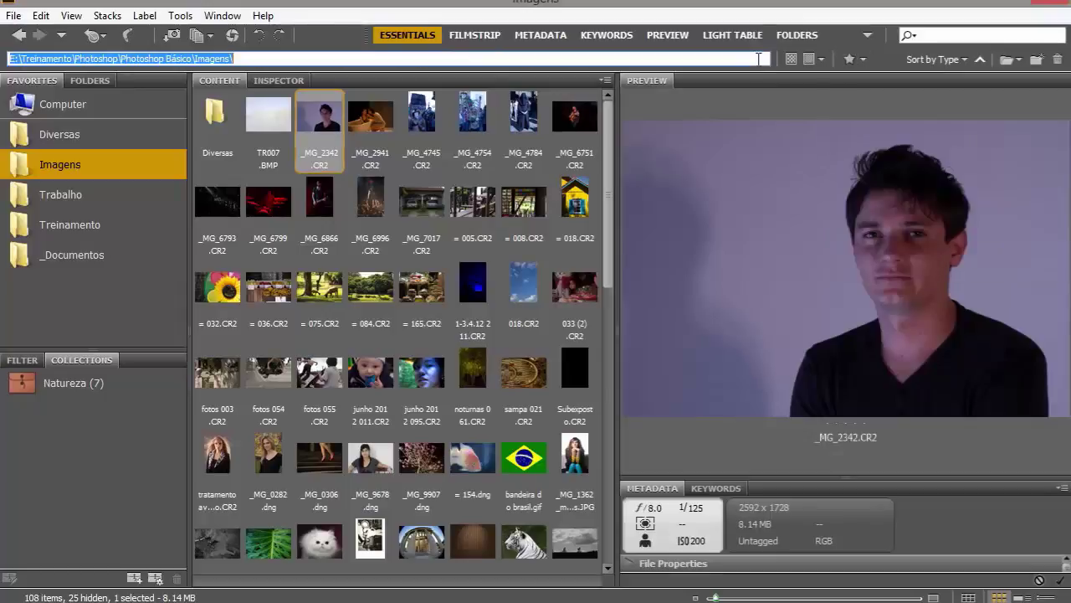
left_click(966, 60)
left_click(968, 60)
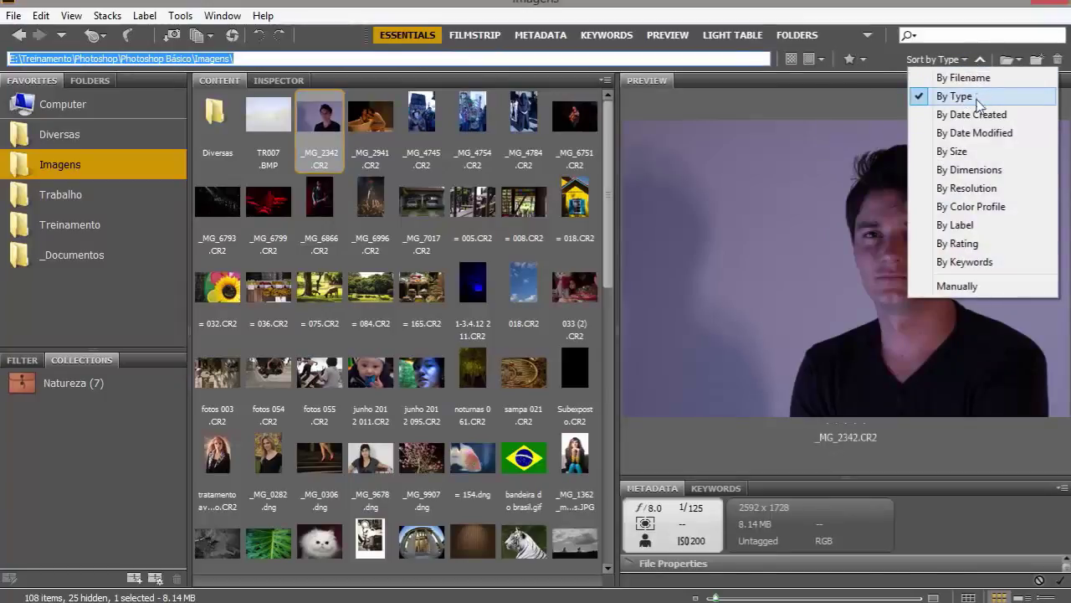
Try rotating the guitarist photo _MG_6866.CR2 by 90 degrees clockwise.
left_click(536, 143)
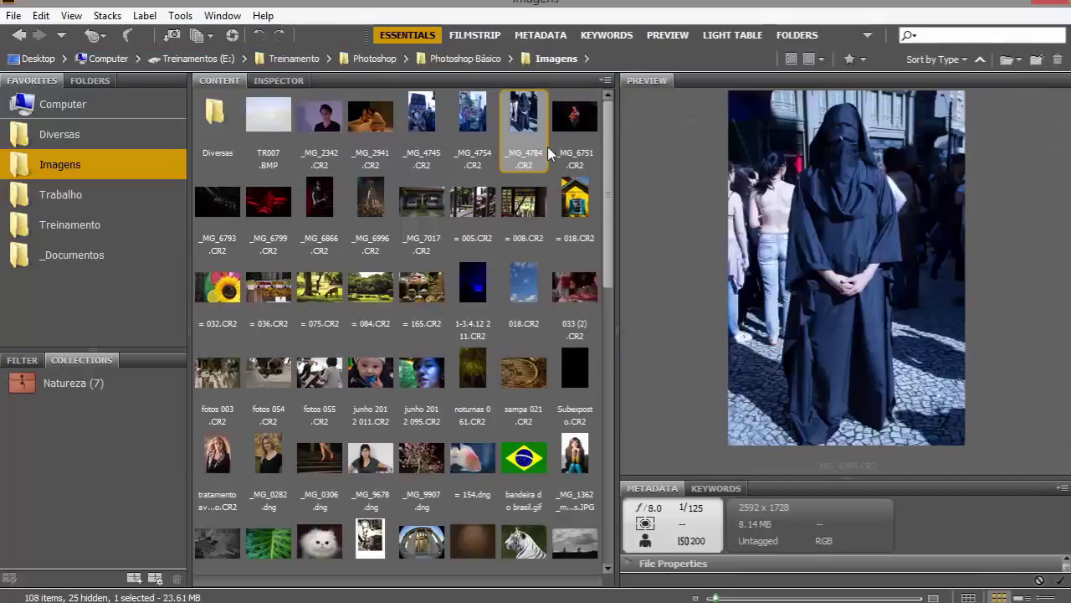
left_click(328, 196)
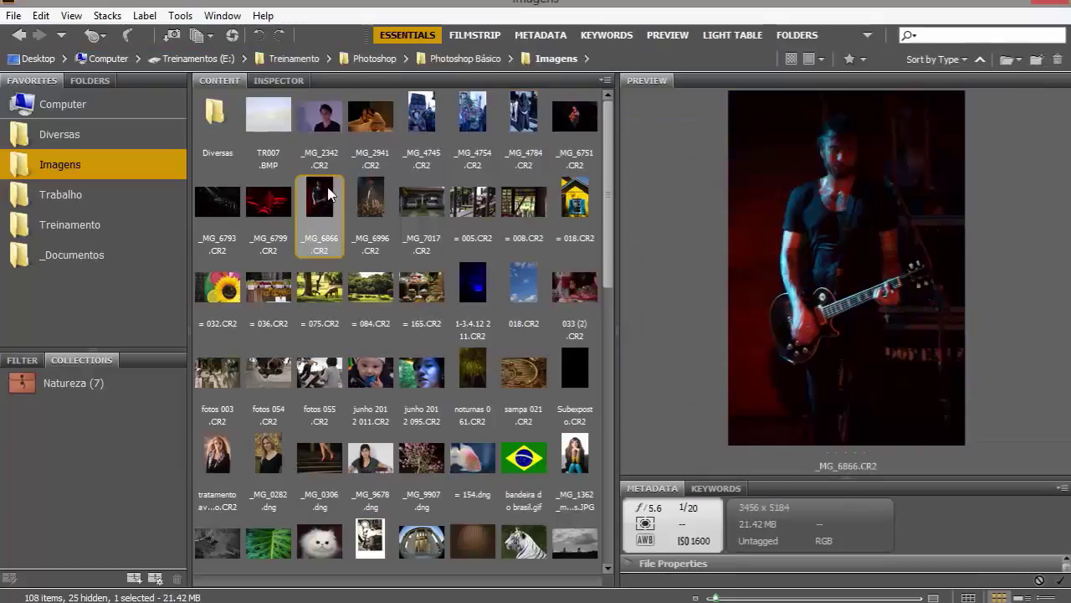
left_click(279, 36)
left_click(278, 36)
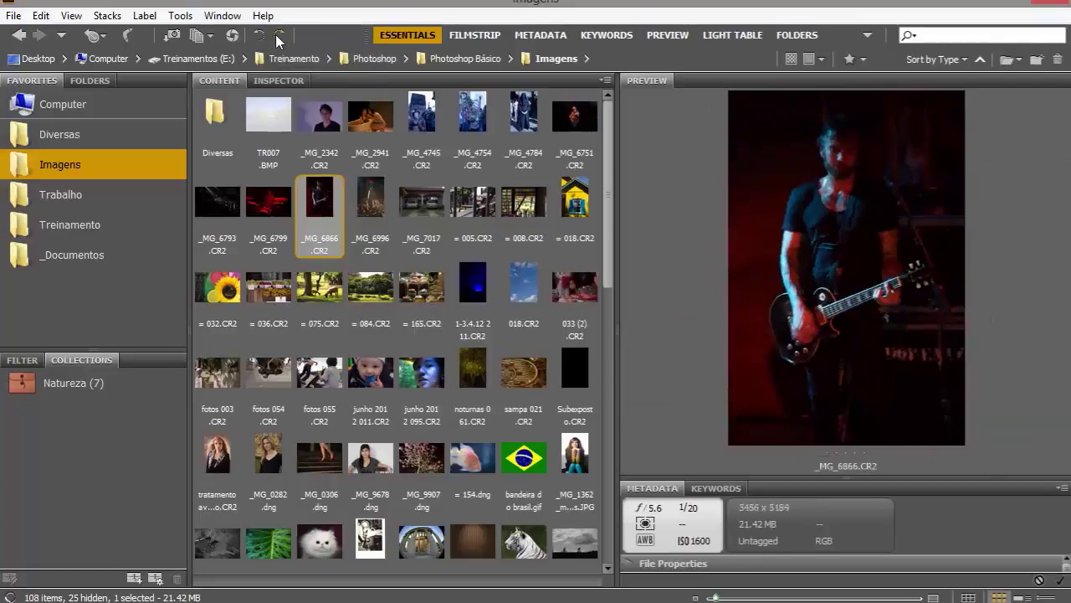
left_click(107, 17)
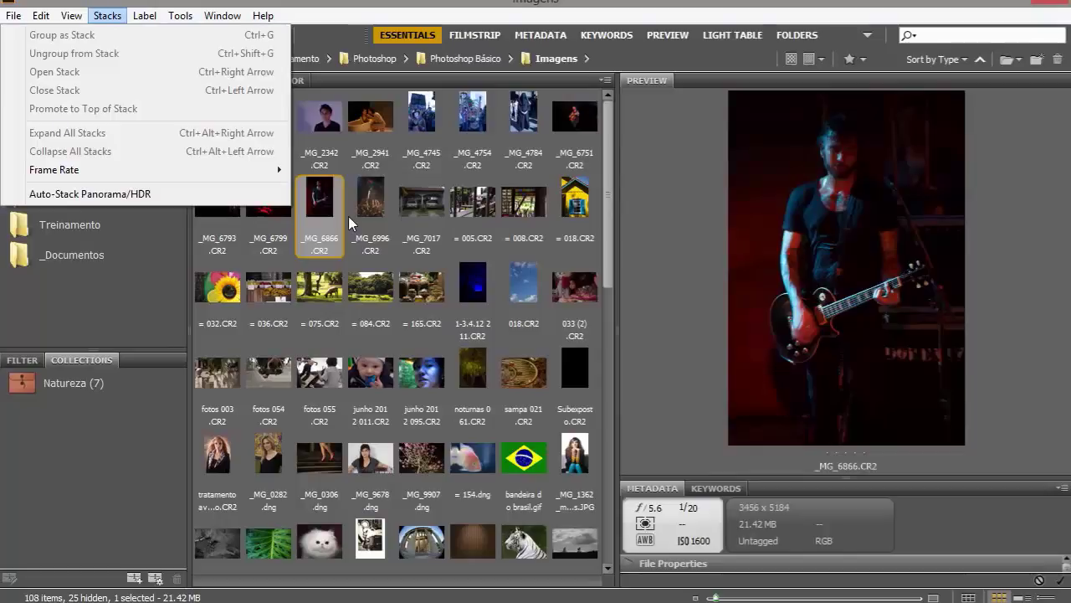
mouse_move(70, 13)
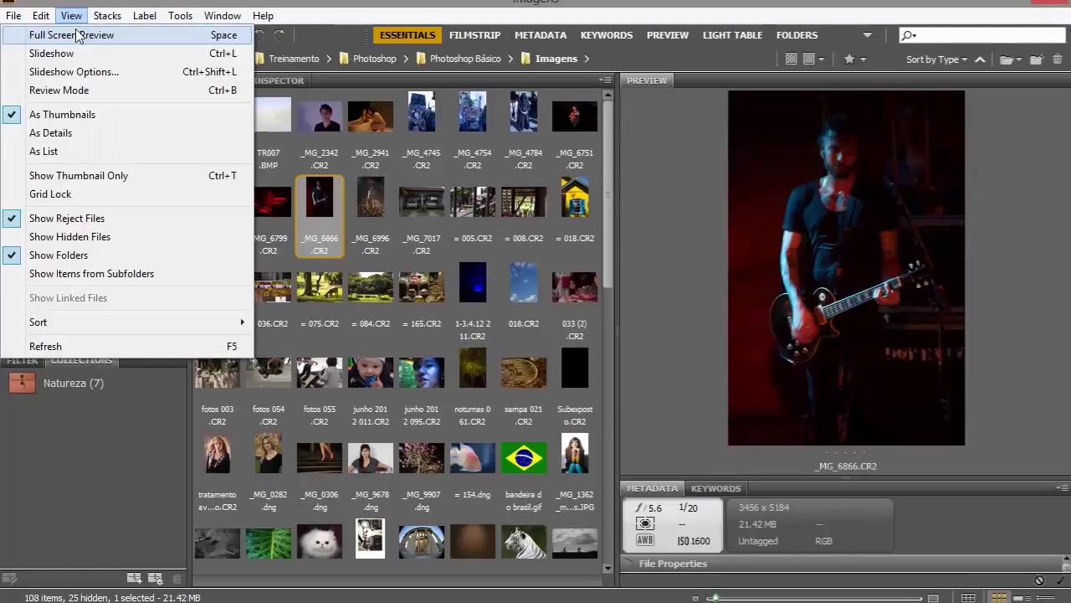
left_click(401, 245)
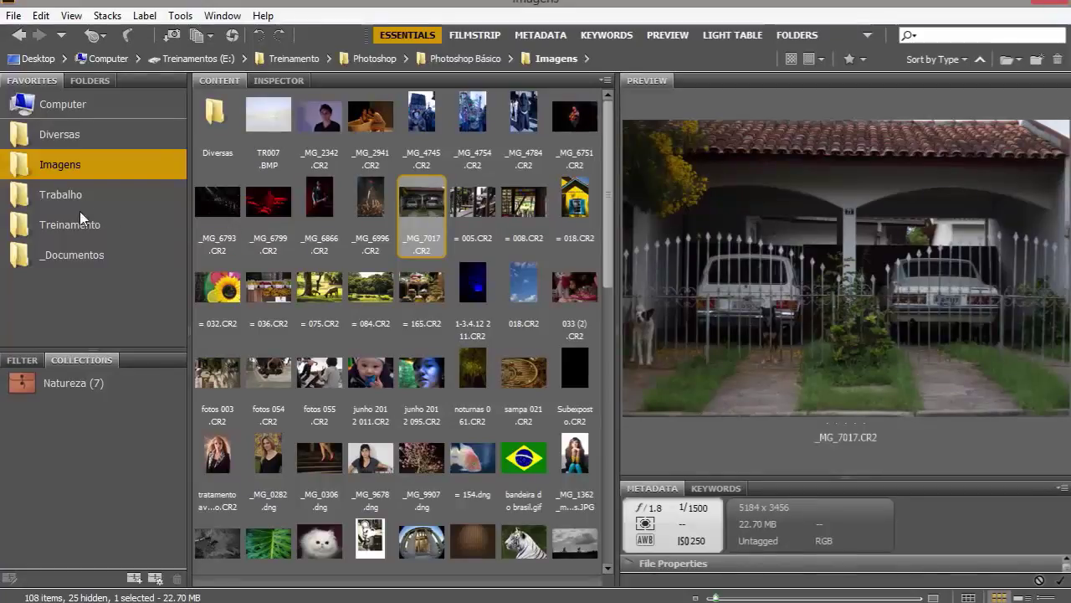
Open the 01_Adesivos folder inside Treinamento, Illustrator, Workshop Illustrator.
left_click(22, 226)
double_click(366, 112)
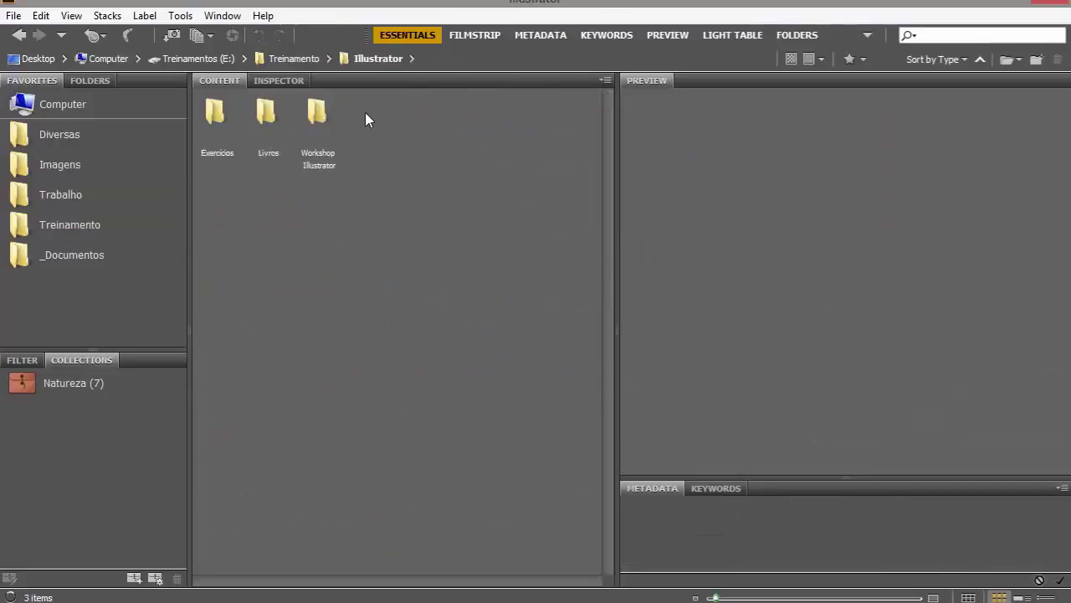
double_click(316, 112)
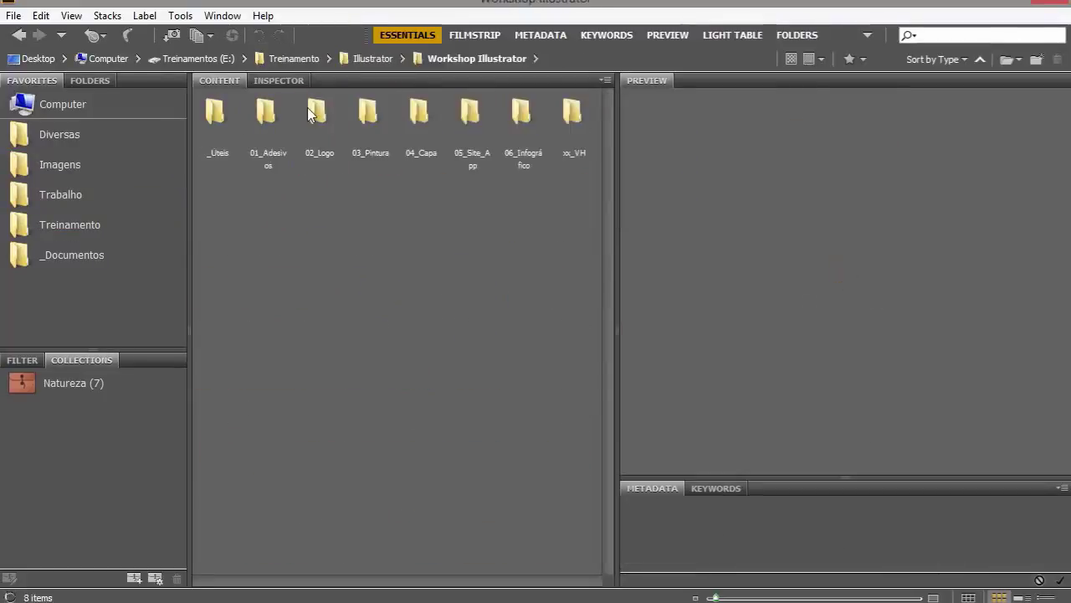
double_click(268, 112)
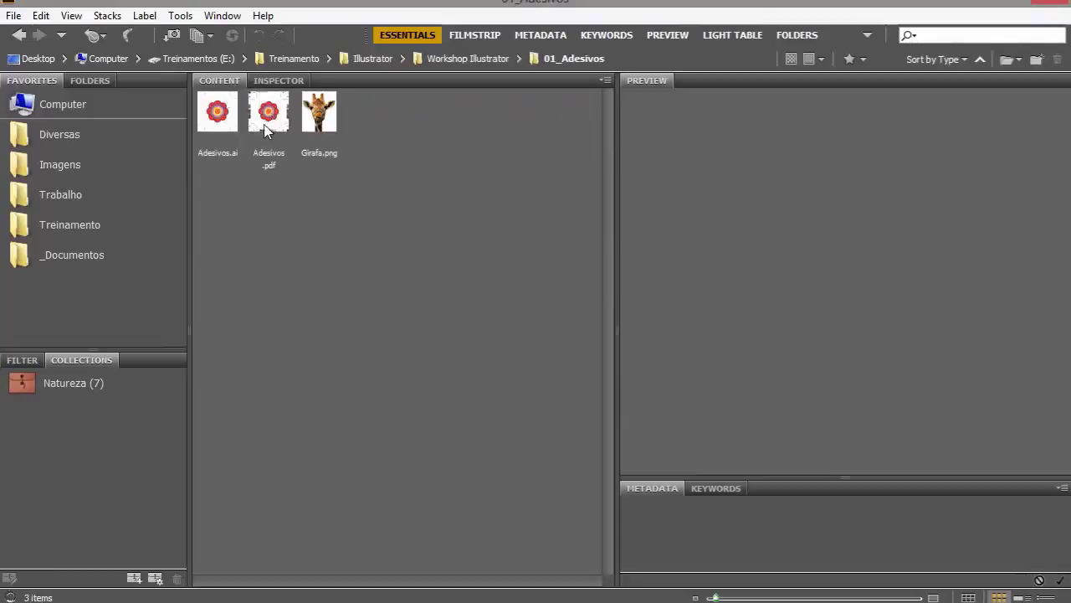
Compare the previews of Adesivos.pdf and Adesivos.ai.
left_click(269, 117)
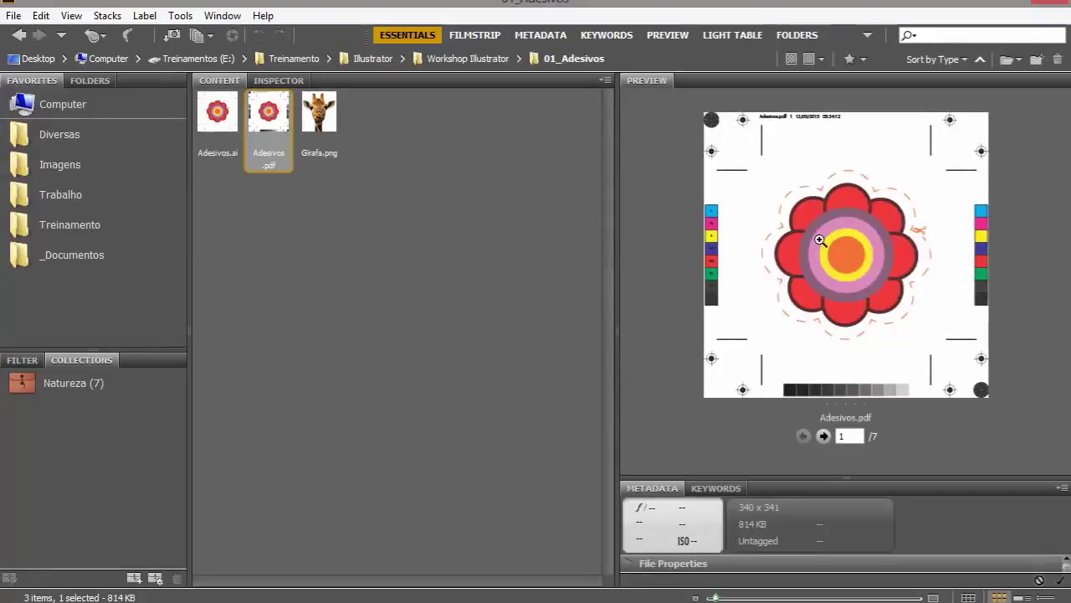
left_click(208, 126)
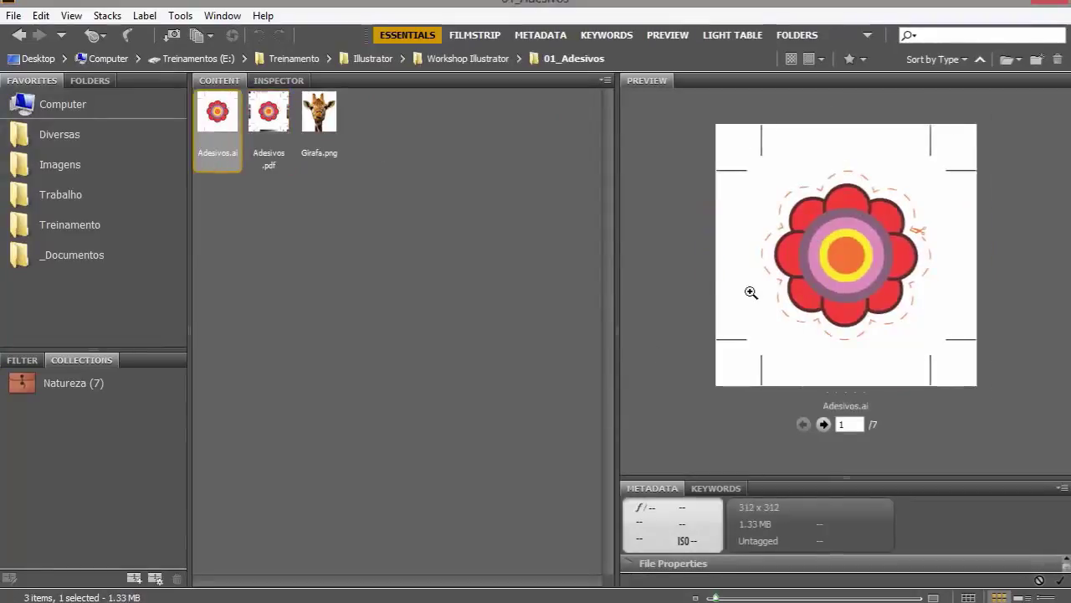
left_click(273, 119)
left_click(220, 122)
left_click(277, 127)
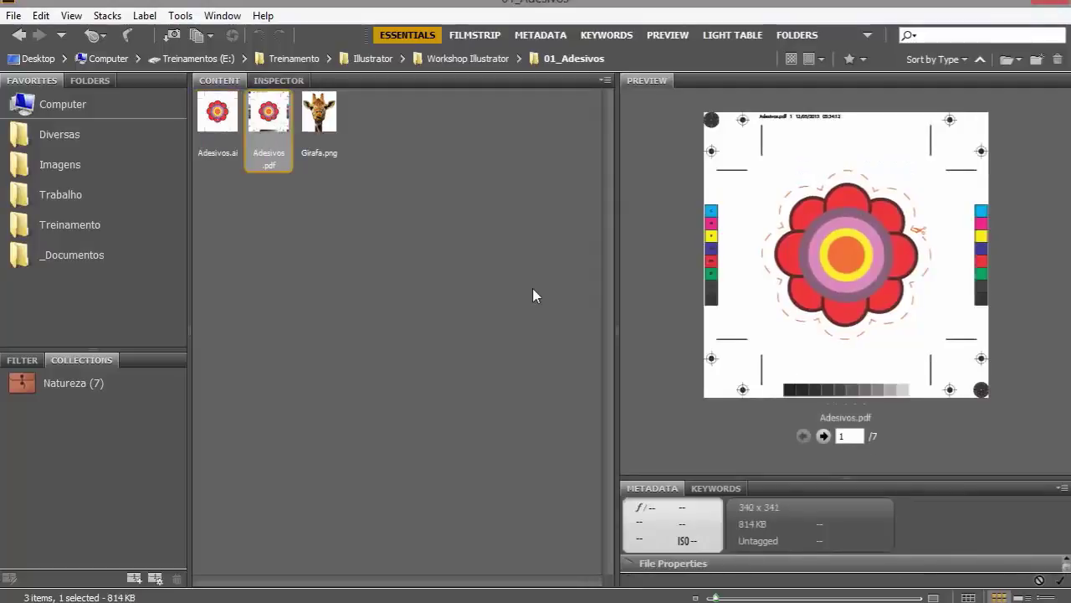
Page through the preview of Adesivos.pdf up to page 7 and return to Adesivos.ai.
left_click(823, 436)
left_click(824, 436)
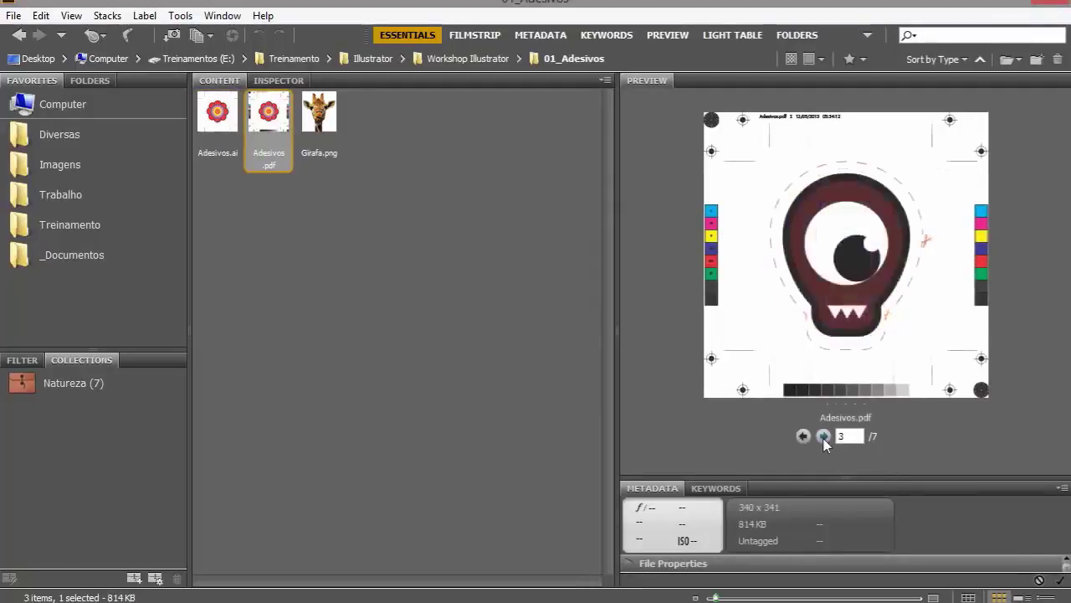
left_click(823, 436)
left_click(823, 436)
left_click(823, 436)
left_click(823, 436)
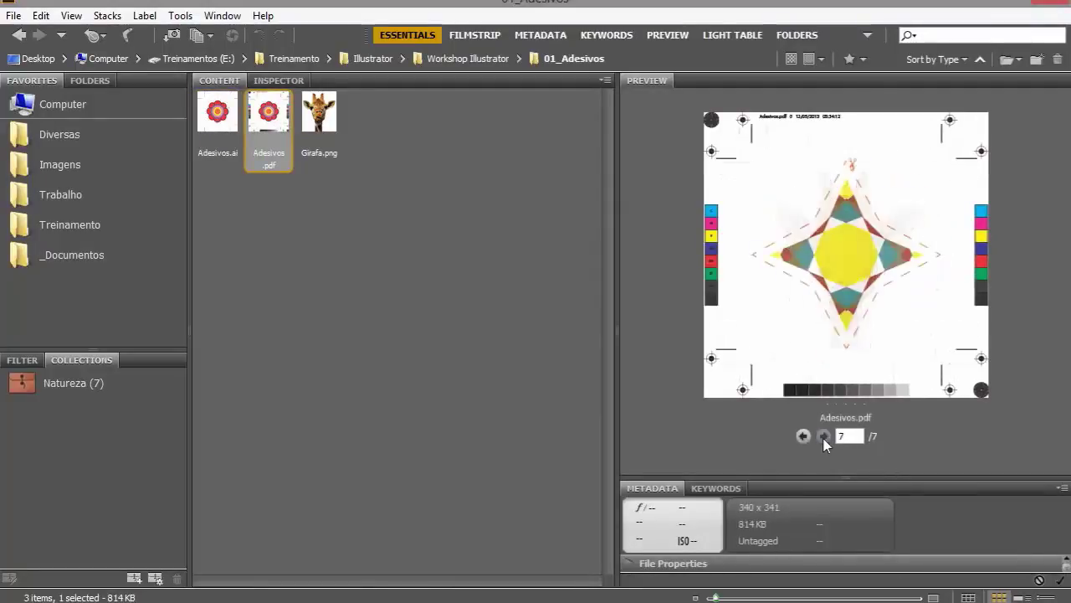
left_click(205, 118)
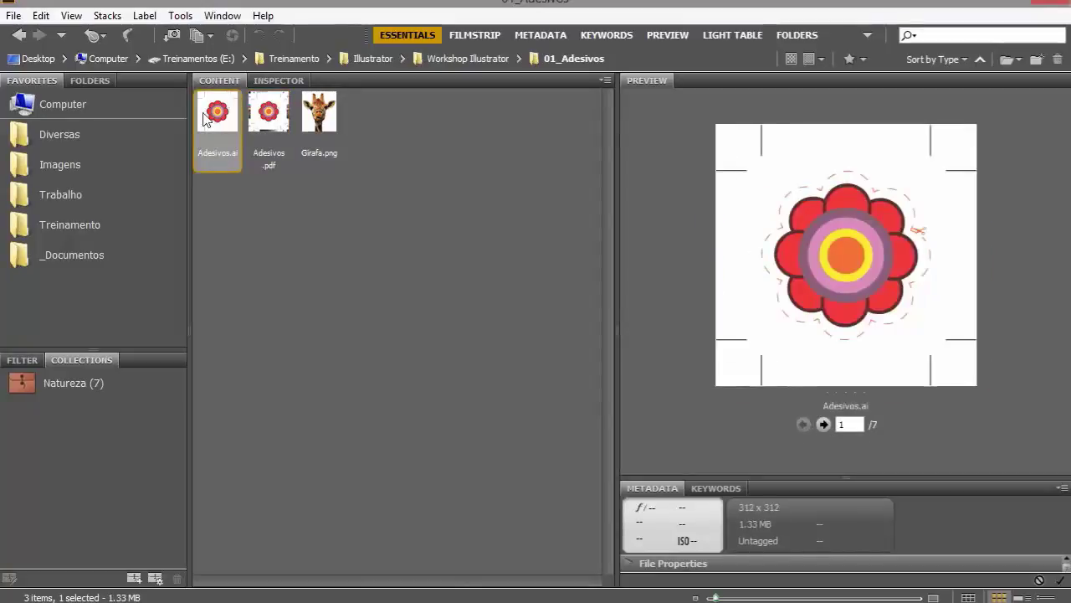